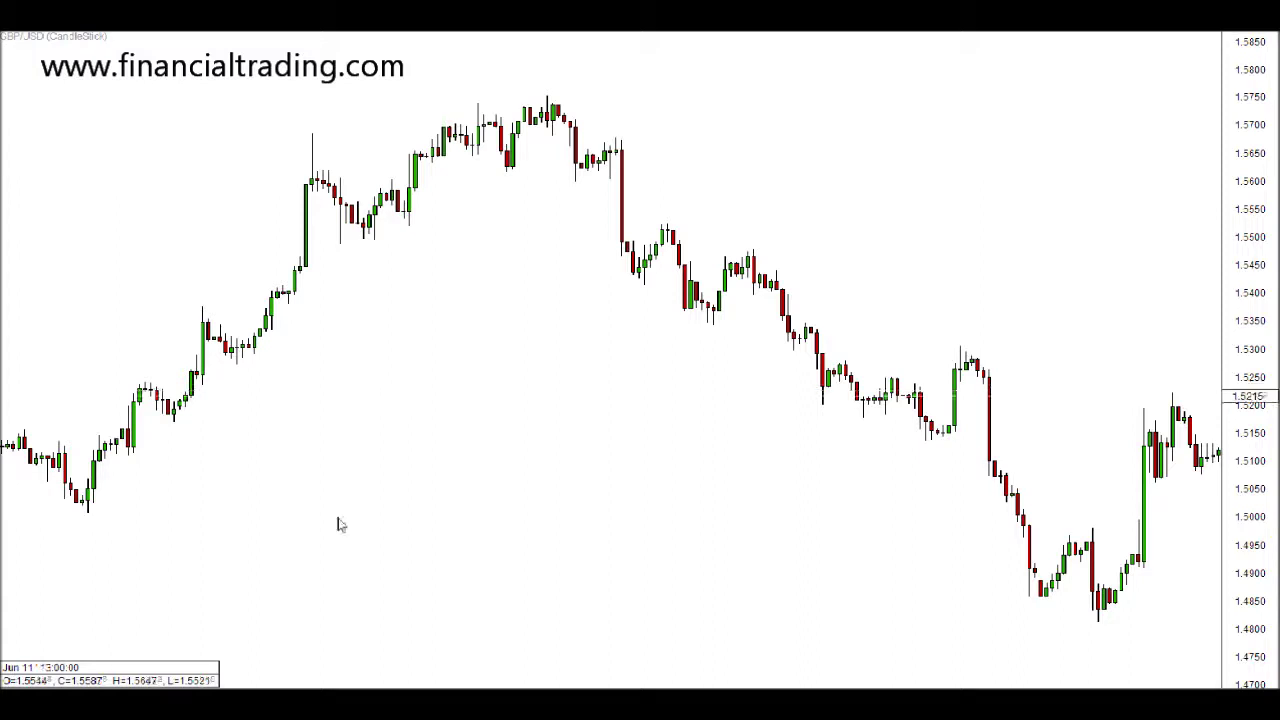
Trace the GBP/USD decline with a freehand red line from the peak near 1.5740 to the low near 1.4840
{"action": "scroll", "coordinate": [610, 360], "scroll_direction": "right", "scroll_amount": 3}
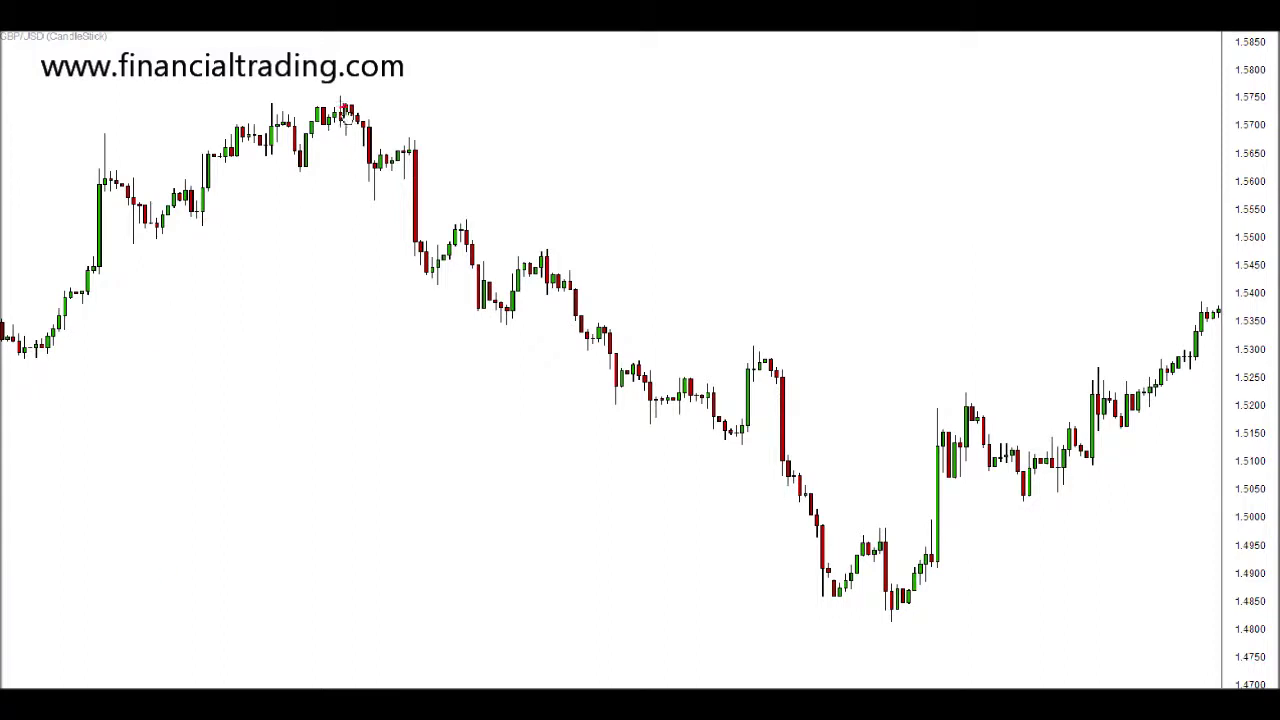
{"action": "mouse_move", "coordinate": [345, 110]}
{"action": "left_mouse_down"}
{"action": "mouse_move", "coordinate": [463, 309]}
{"action": "mouse_move", "coordinate": [740, 375]}
{"action": "mouse_move", "coordinate": [918, 565]}
{"action": "left_mouse_up"}
{"action": "key", "text": "Escape"}
{"action": "mouse_move", "coordinate": [350, 110]}
{"action": "left_mouse_down"}
{"action": "mouse_move", "coordinate": [671, 429]}
{"action": "mouse_move", "coordinate": [891, 608]}
{"action": "left_mouse_up"}
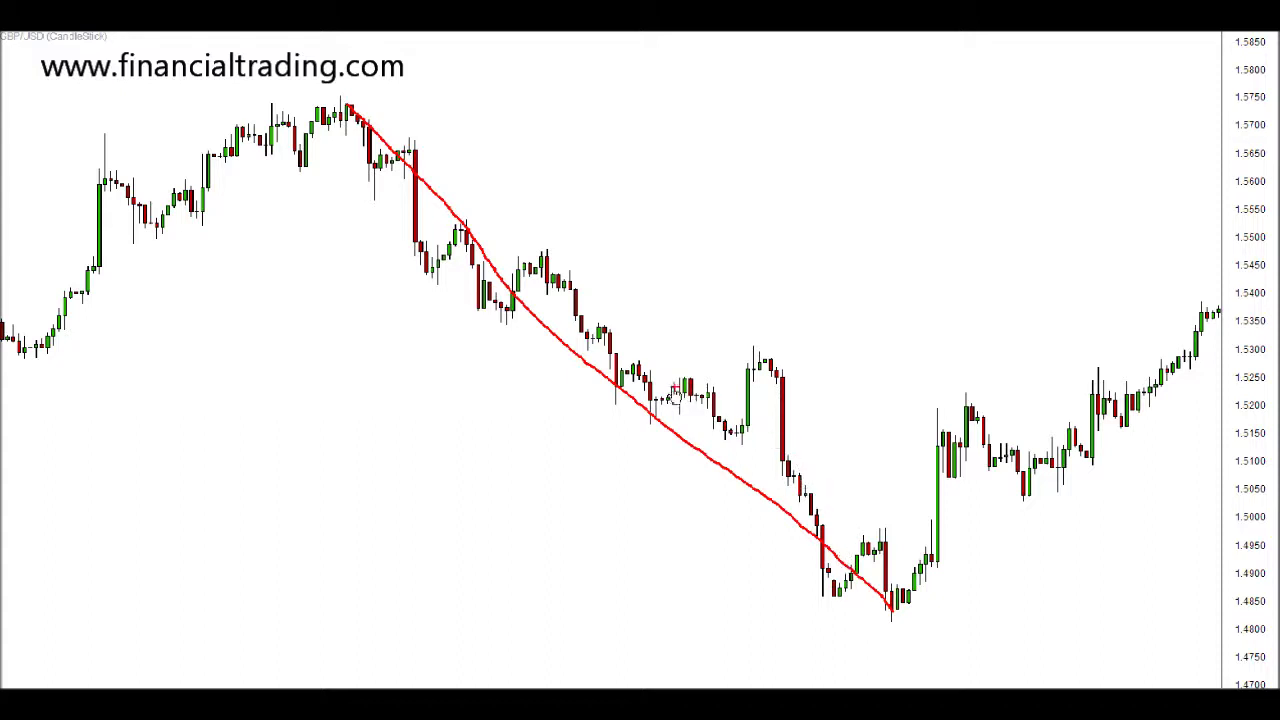
Sketch four roughly horizontal red lines above the low and a downward arrow beside them, and clear all annotations
{"action": "left_click_drag", "start_coordinate": [661, 383], "coordinate": [1005, 384]}
{"action": "left_click_drag", "start_coordinate": [649, 301], "coordinate": [1001, 291]}
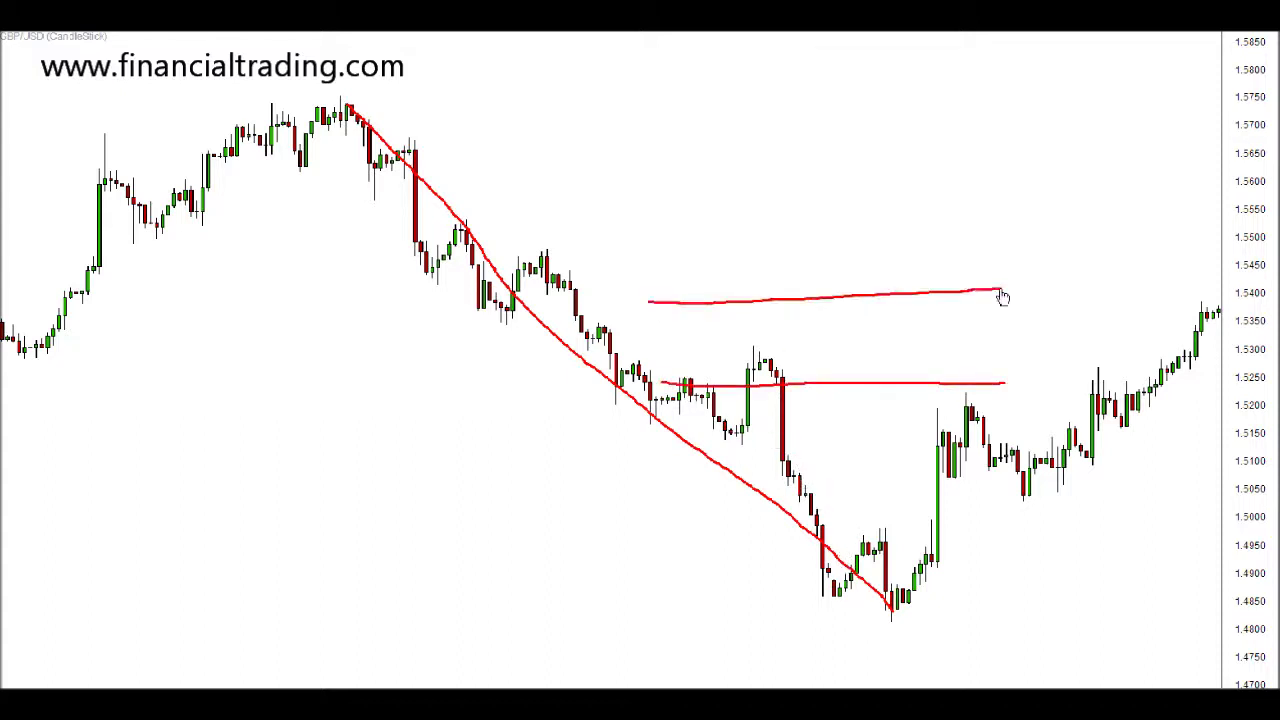
{"action": "left_click_drag", "start_coordinate": [651, 223], "coordinate": [1061, 219]}
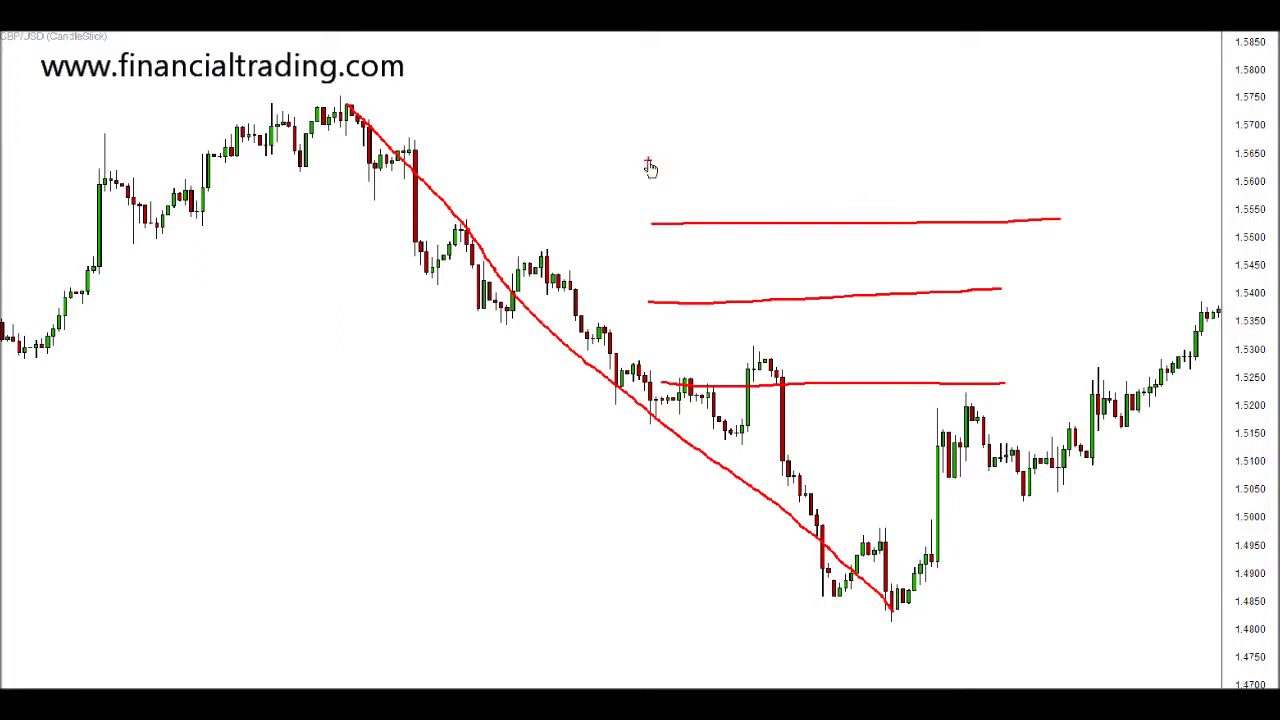
{"action": "left_click_drag", "start_coordinate": [648, 161], "coordinate": [998, 177]}
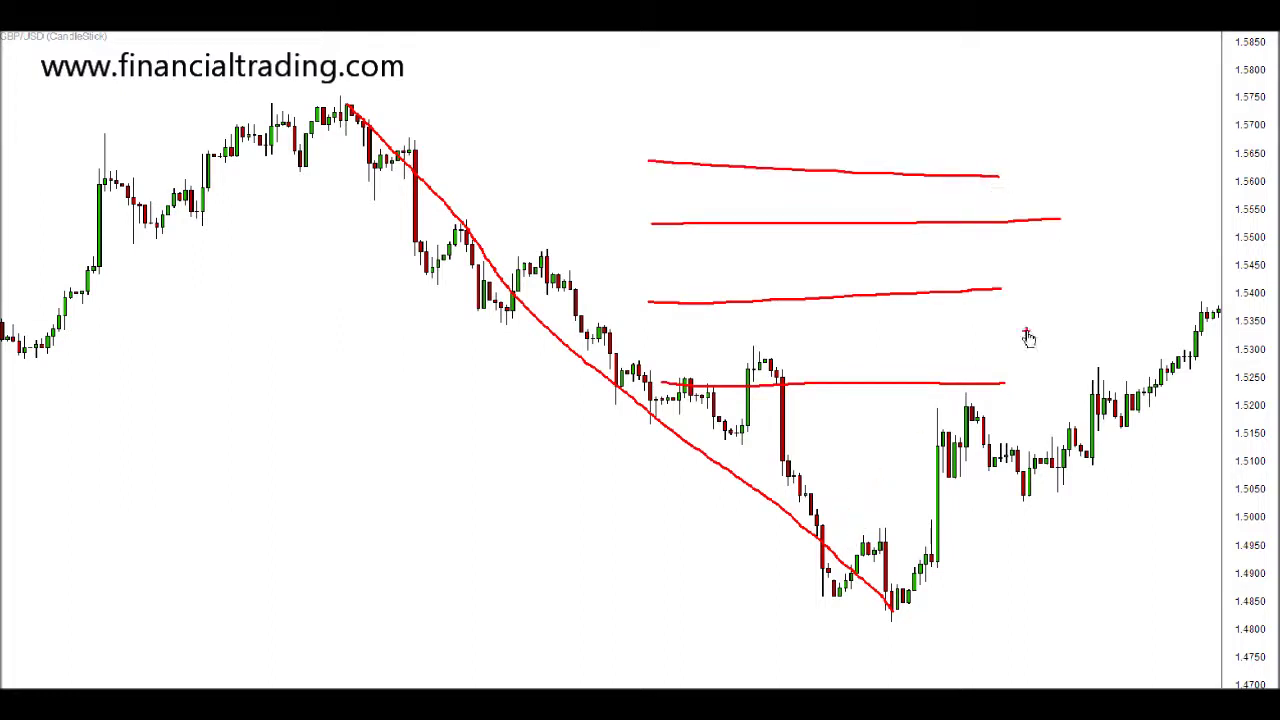
{"action": "left_click_drag", "start_coordinate": [1027, 335], "coordinate": [1170, 486]}
{"action": "mouse_move", "coordinate": [1150, 402]}
{"action": "left_mouse_down"}
{"action": "mouse_move", "coordinate": [1160, 451]}
{"action": "mouse_move", "coordinate": [1087, 469]}
{"action": "left_mouse_up"}
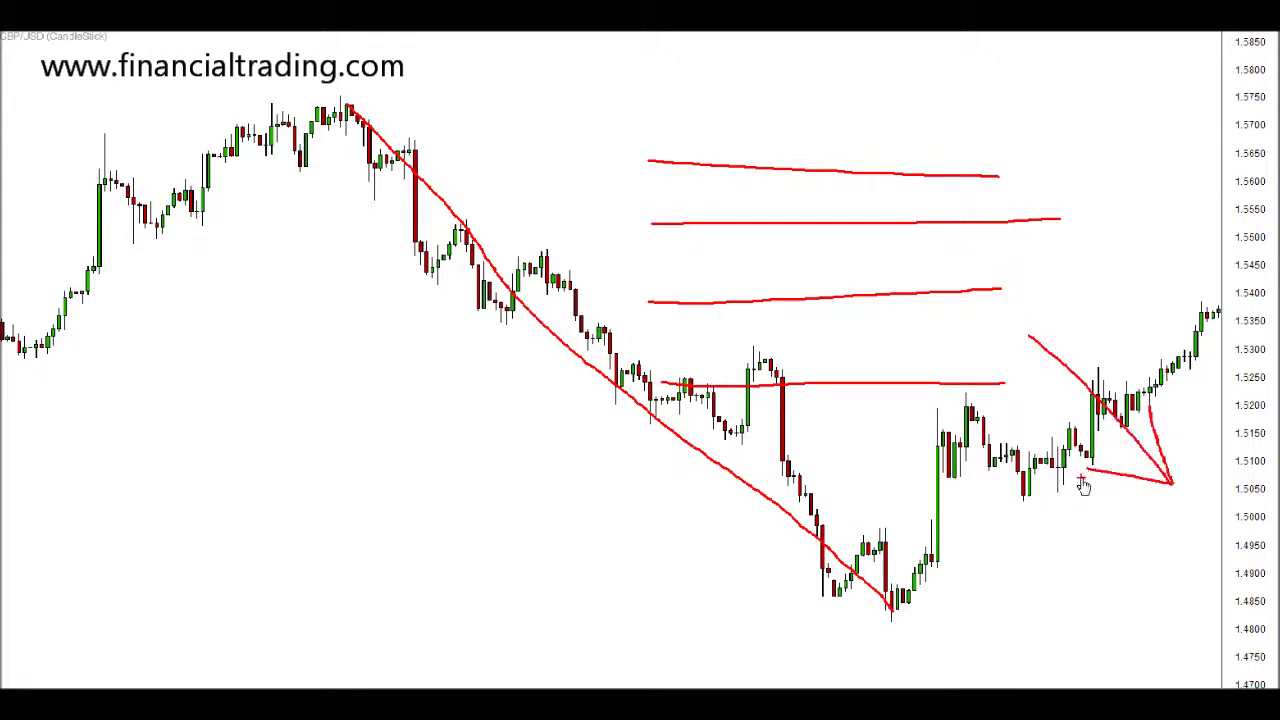
{"action": "key", "text": "Escape"}
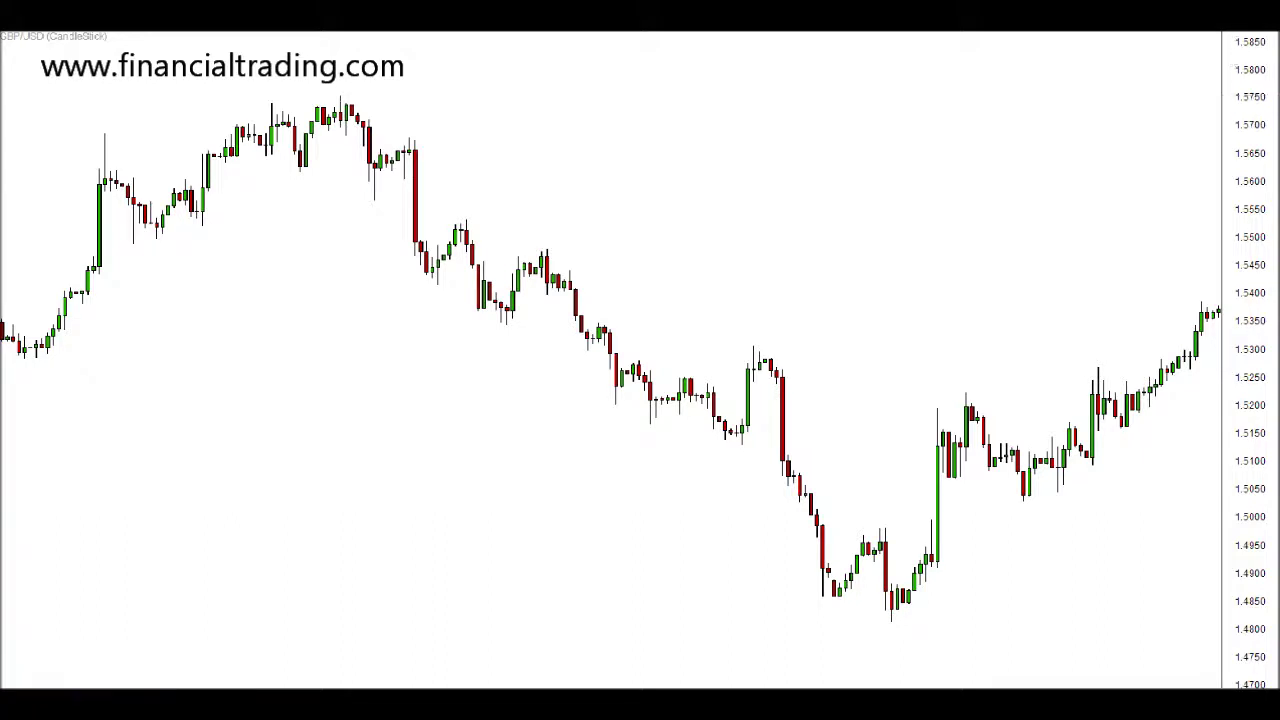
Draw a sample Fibonacci retracement over the open chart area from about 1.5800 down to about 1.4970
{"action": "left_click", "coordinate": [1262, 32]}
{"action": "left_click", "coordinate": [1243, 114]}
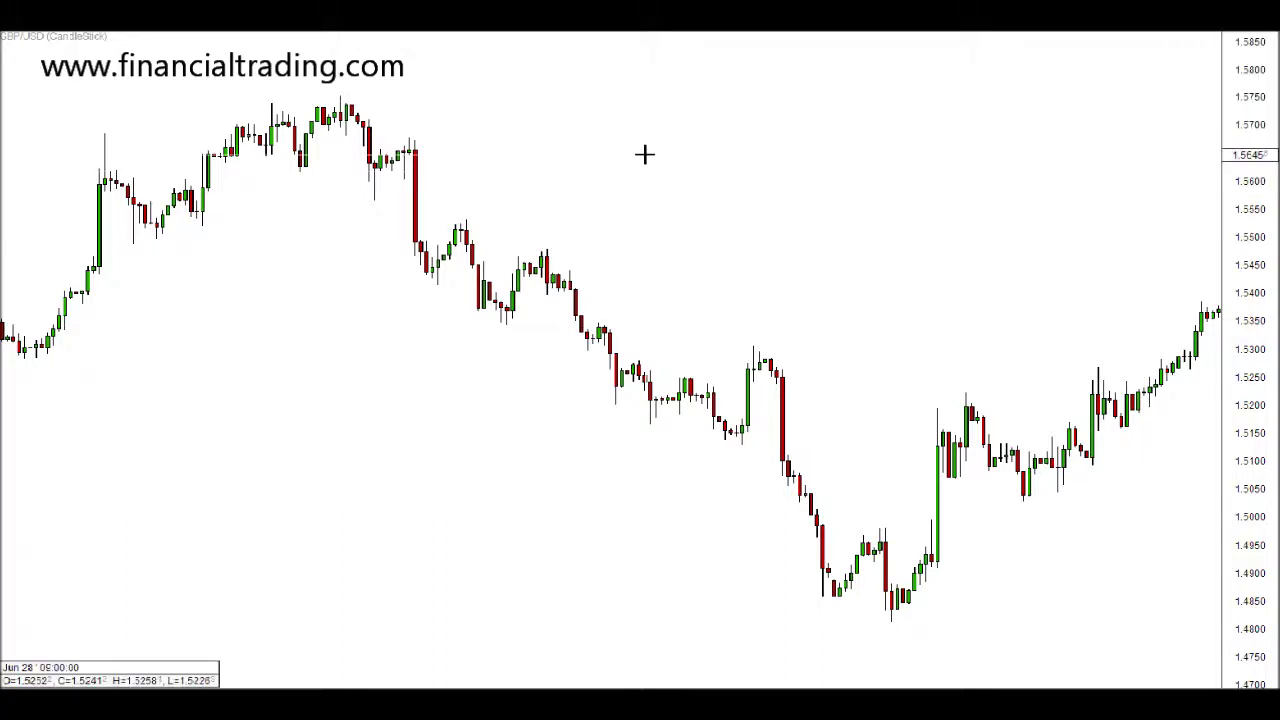
{"action": "left_click_drag", "start_coordinate": [626, 72], "coordinate": [695, 533]}
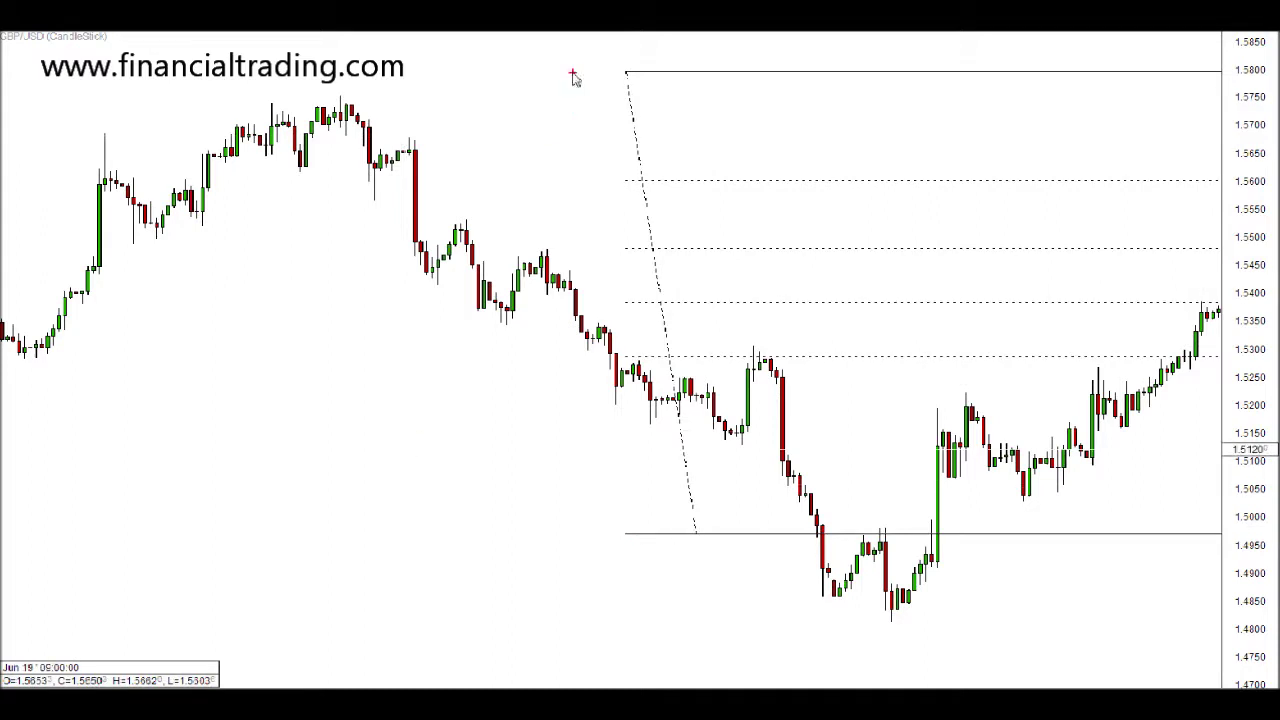
Mark the retracement's two solid boundary lines and four dashed levels with red pointers, and clear the marks
{"action": "mouse_move", "coordinate": [572, 71]}
{"action": "left_mouse_down"}
{"action": "mouse_move", "coordinate": [607, 71]}
{"action": "mouse_move", "coordinate": [600, 80]}
{"action": "left_mouse_up"}
{"action": "mouse_move", "coordinate": [568, 537]}
{"action": "left_mouse_down"}
{"action": "mouse_move", "coordinate": [618, 537]}
{"action": "mouse_move", "coordinate": [604, 543]}
{"action": "left_mouse_up"}
{"action": "left_click_drag", "start_coordinate": [596, 176], "coordinate": [617, 178]}
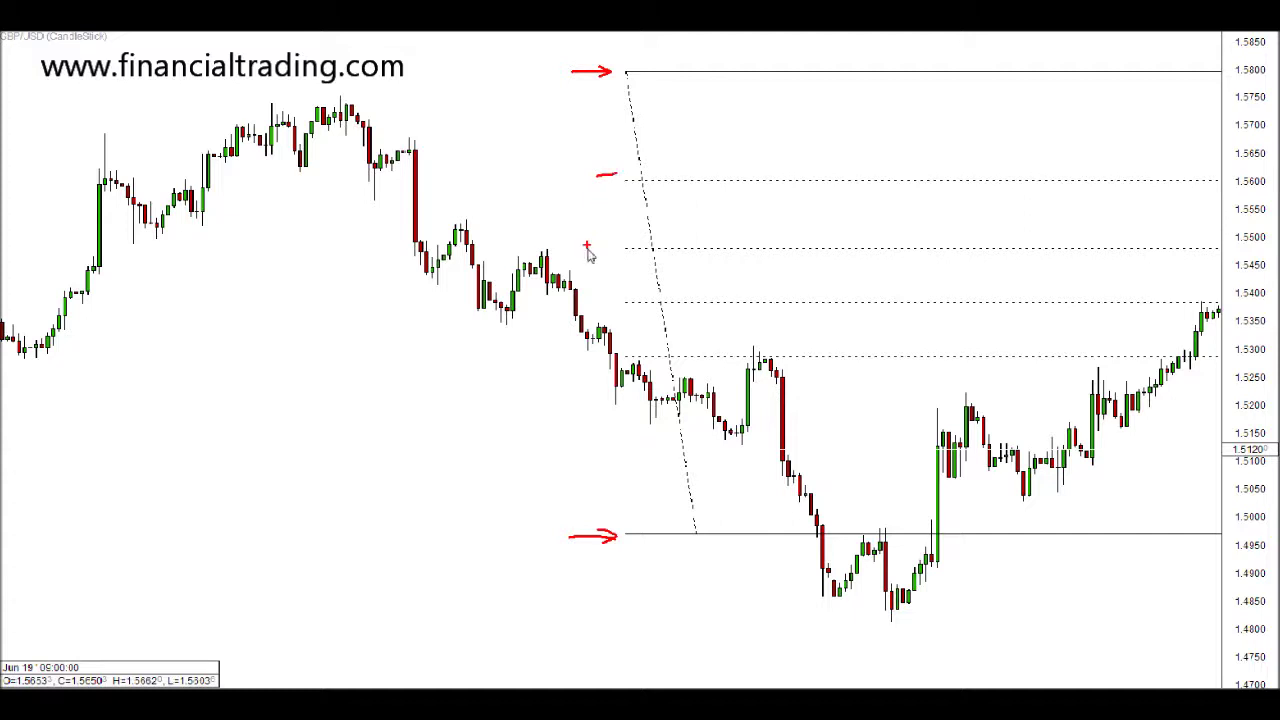
{"action": "left_click_drag", "start_coordinate": [588, 248], "coordinate": [617, 247]}
{"action": "left_click_drag", "start_coordinate": [600, 302], "coordinate": [640, 301]}
{"action": "left_click_drag", "start_coordinate": [587, 356], "coordinate": [628, 358]}
{"action": "key", "text": "Escape"}
Delete the sample Fibonacci retracement from the chart
{"action": "key", "text": "Right"}
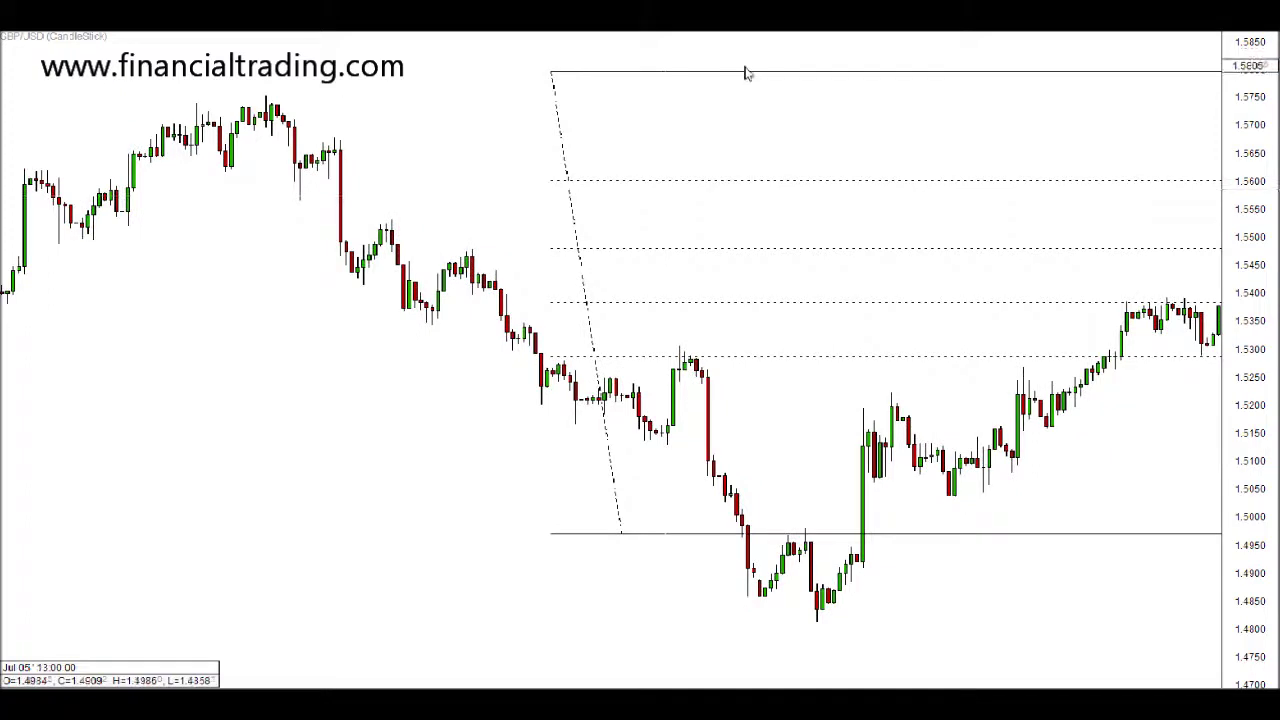
{"action": "right_click", "coordinate": [746, 75]}
{"action": "left_click", "coordinate": [765, 42]}
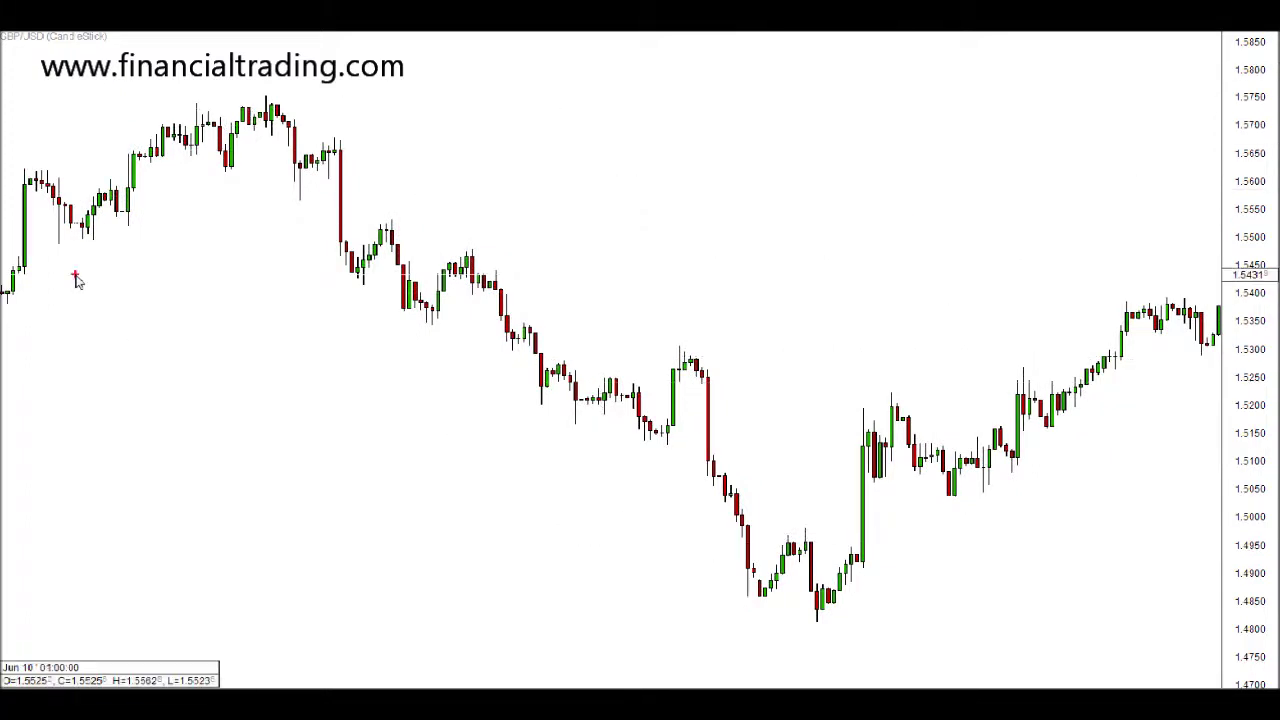
Mark the swing high near 1.5740 and the swing low near 1.4840 in red, and clear the marks
{"action": "left_click_drag", "start_coordinate": [283, 103], "coordinate": [256, 112]}
{"action": "mouse_move", "coordinate": [836, 608]}
{"action": "left_mouse_down"}
{"action": "mouse_move", "coordinate": [814, 596]}
{"action": "mouse_move", "coordinate": [820, 620]}
{"action": "mouse_move", "coordinate": [834, 600]}
{"action": "mouse_move", "coordinate": [818, 597]}
{"action": "left_mouse_up"}
{"action": "key", "text": "Escape"}
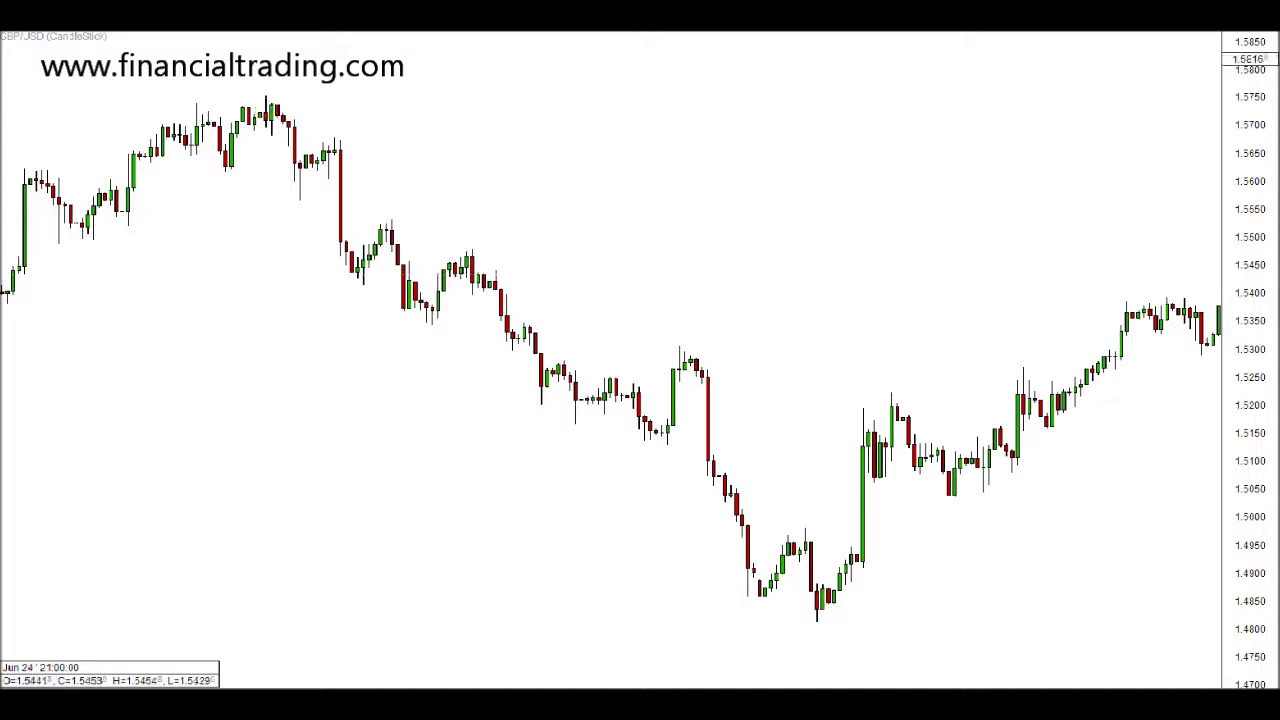
Draw a Fibonacci retracement from the swing high at about 1.5736 to the swing low at about 1.4835
{"action": "left_click", "coordinate": [1175, 31]}
{"action": "left_click", "coordinate": [1228, 114]}
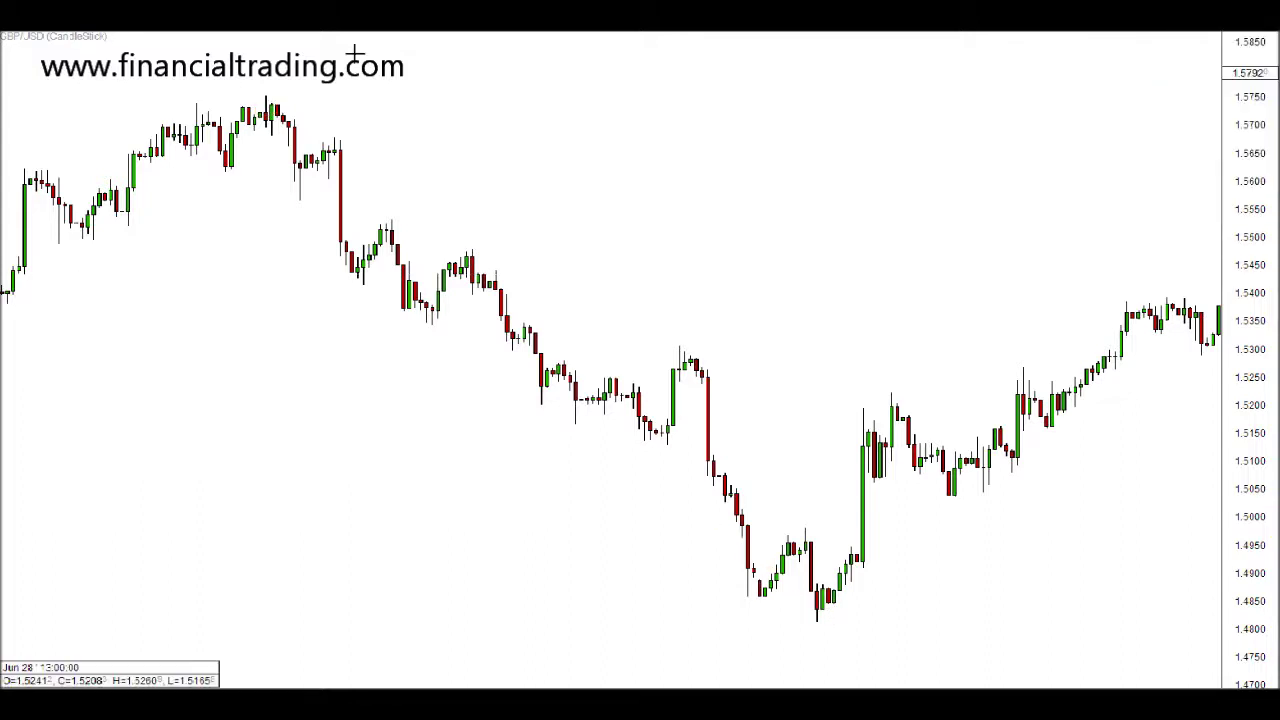
{"action": "left_click", "coordinate": [270, 104]}
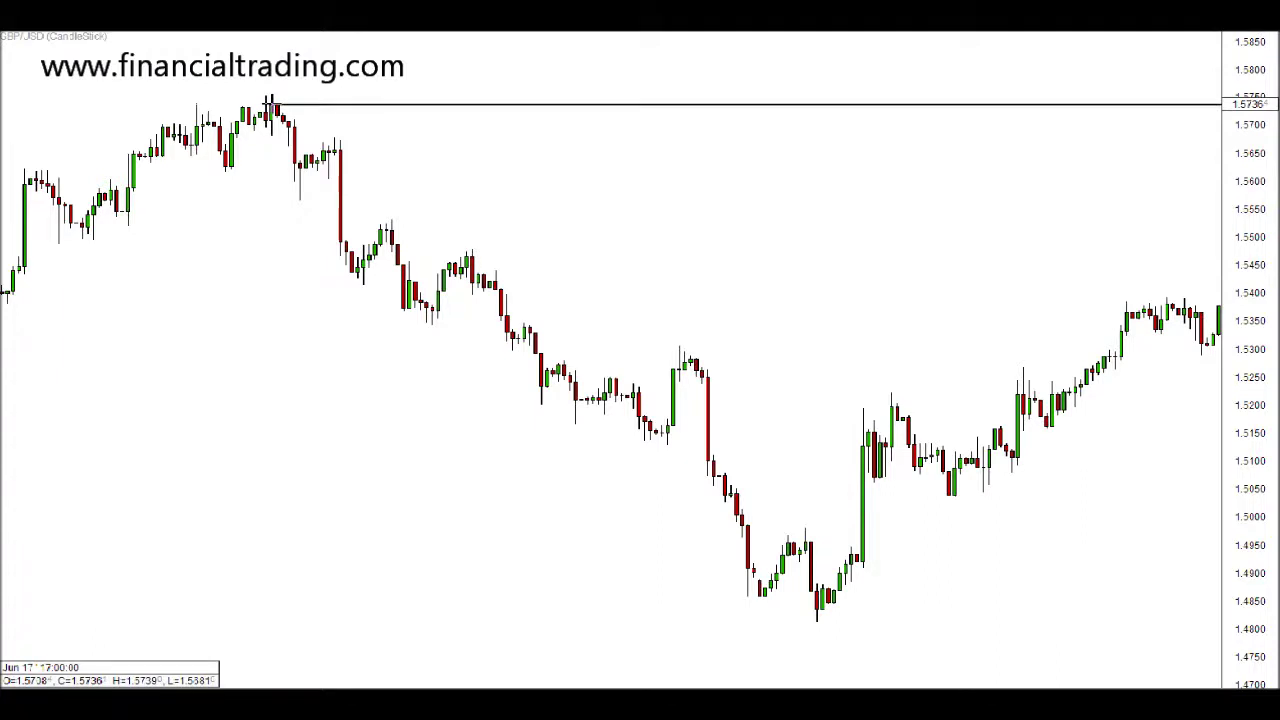
{"action": "mouse_move", "coordinate": [270, 104]}
{"action": "left_mouse_down"}
{"action": "mouse_move", "coordinate": [357, 203]}
{"action": "mouse_move", "coordinate": [686, 471]}
{"action": "mouse_move", "coordinate": [817, 609]}
{"action": "left_mouse_up"}
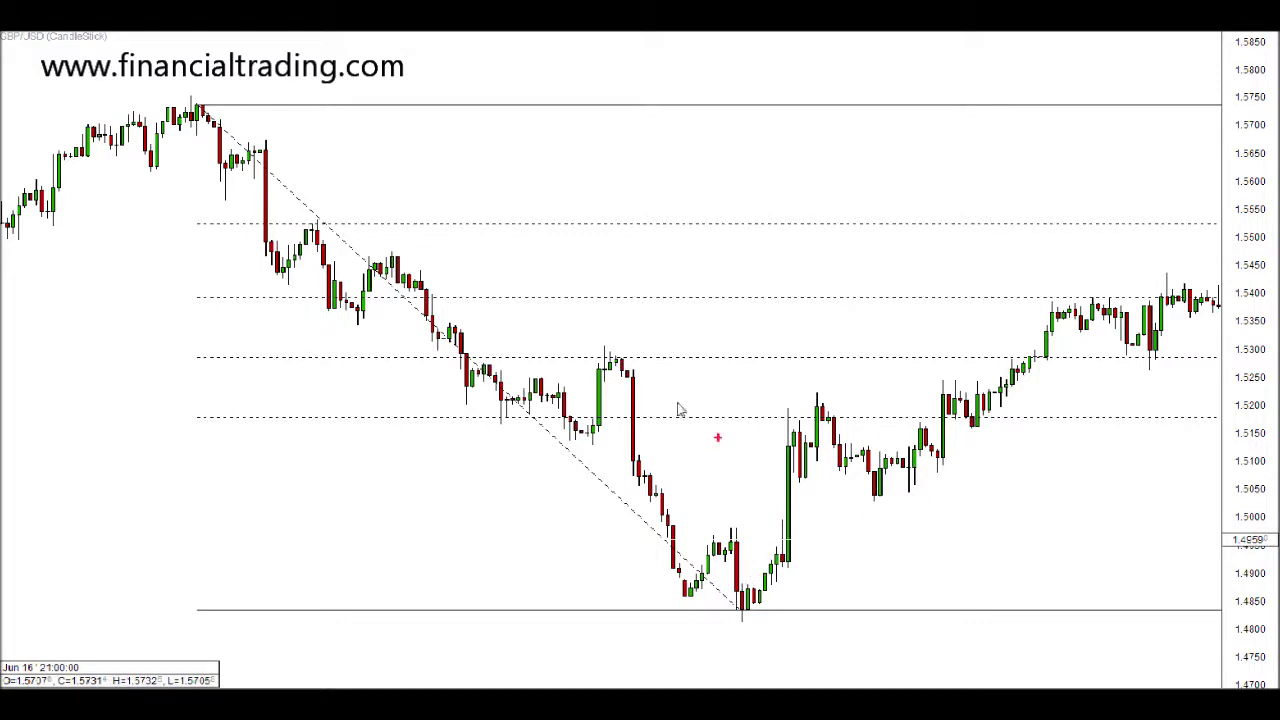
Sketch a red arrow up the rebound and a line down the preceding decline, and clear both
{"action": "mouse_move", "coordinate": [762, 586]}
{"action": "left_mouse_down"}
{"action": "mouse_move", "coordinate": [950, 455]}
{"action": "mouse_move", "coordinate": [1060, 347]}
{"action": "mouse_move", "coordinate": [1050, 395]}
{"action": "left_mouse_up"}
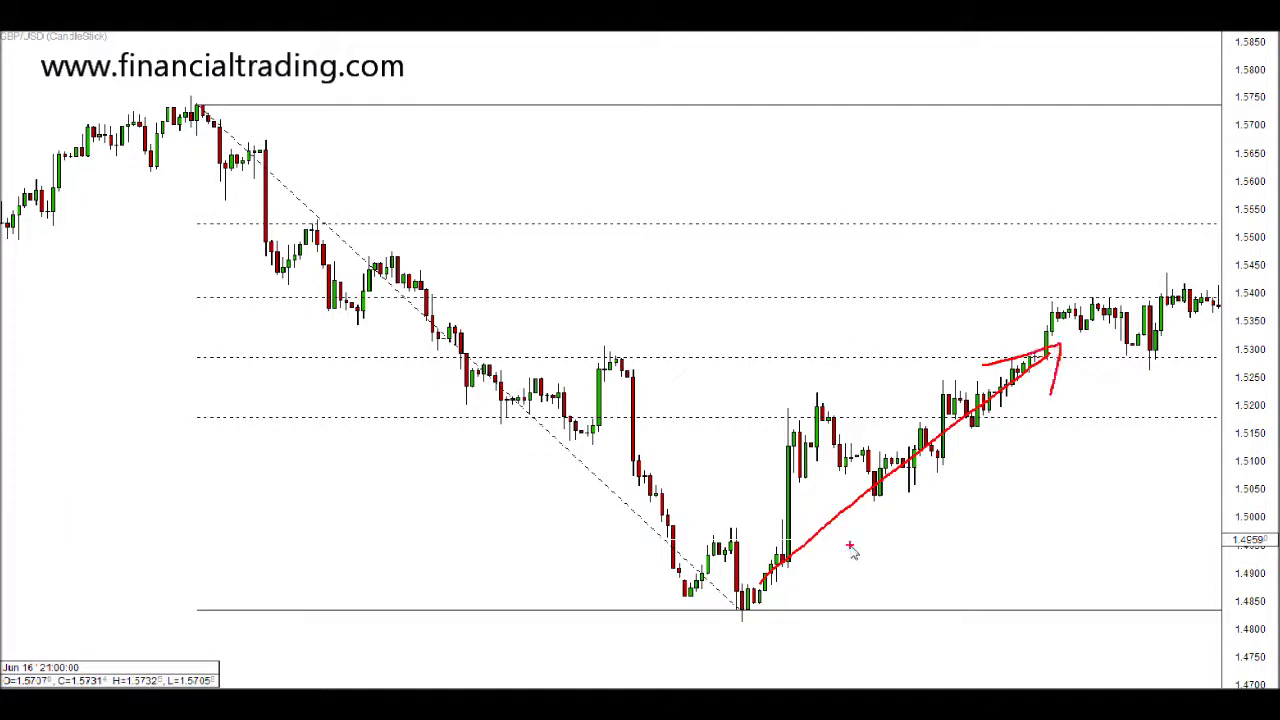
{"action": "mouse_move", "coordinate": [200, 104]}
{"action": "left_mouse_down"}
{"action": "mouse_move", "coordinate": [345, 262]}
{"action": "mouse_move", "coordinate": [740, 605]}
{"action": "left_mouse_up"}
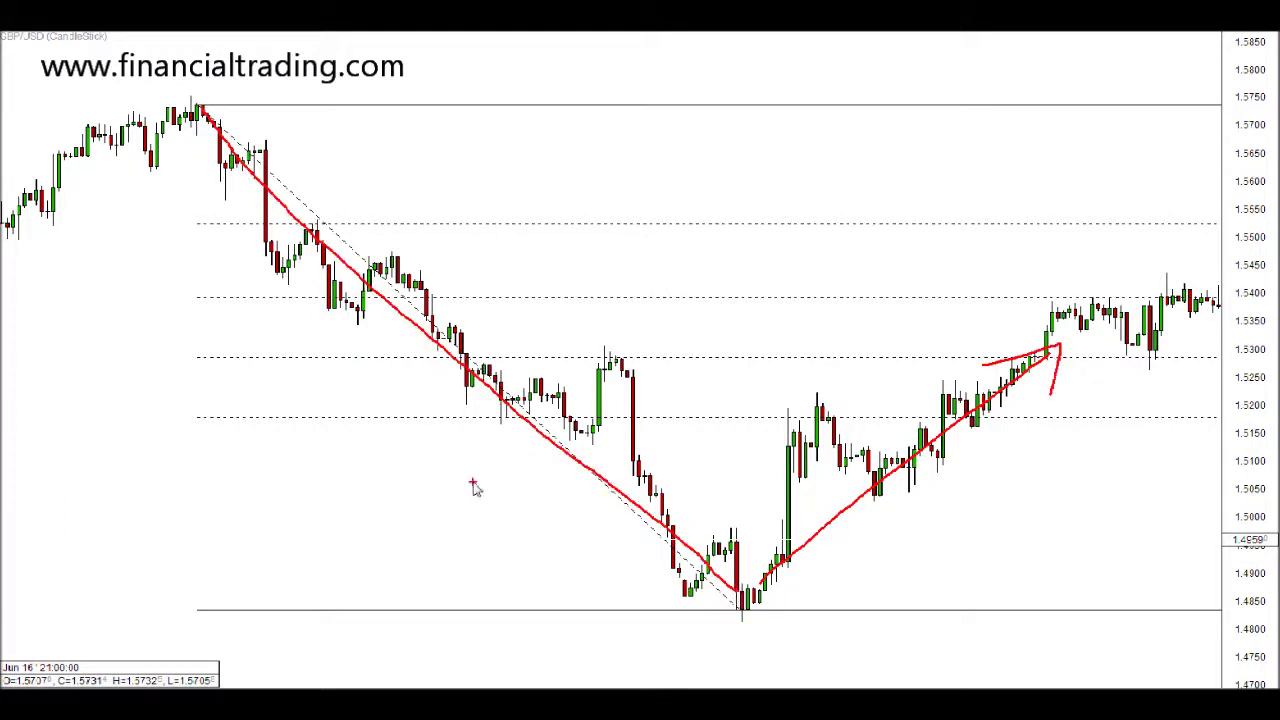
{"action": "key", "text": "Escape"}
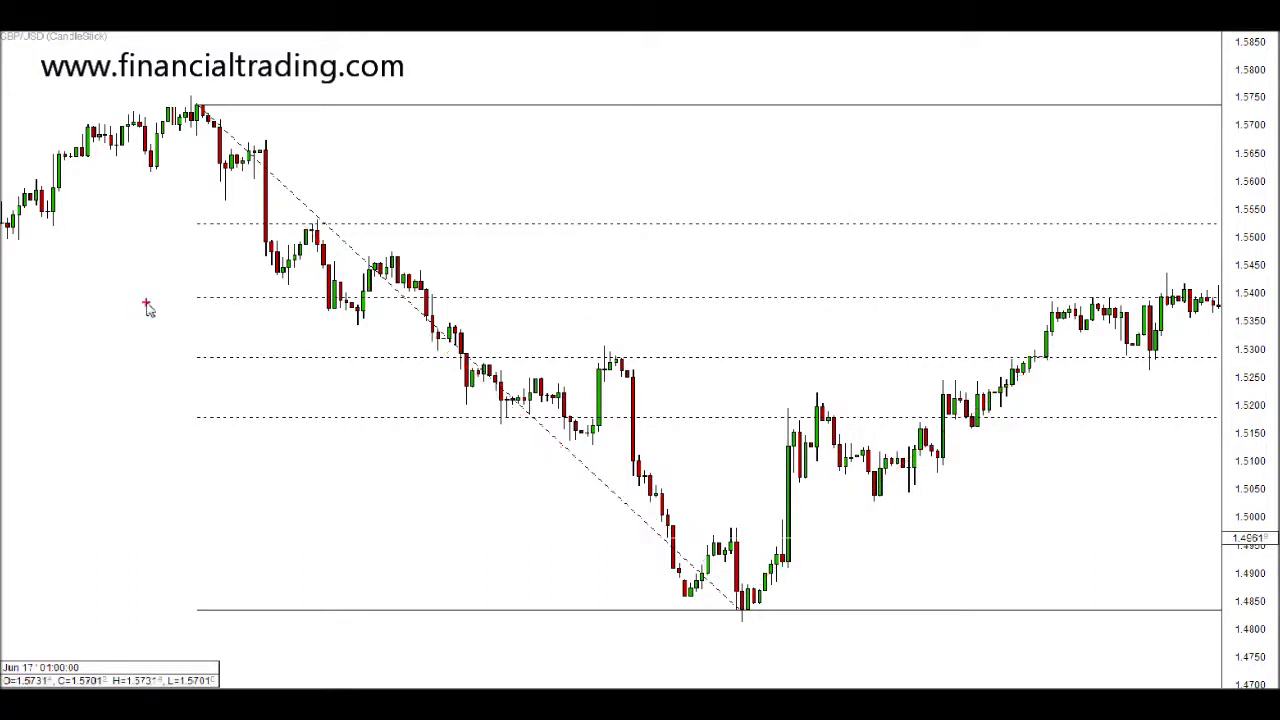
Draw red arrows pointing at the four dashed Fibonacci retracement levels
{"action": "left_click_drag", "start_coordinate": [146, 303], "coordinate": [186, 302]}
{"action": "mouse_move", "coordinate": [152, 352]}
{"action": "left_mouse_down"}
{"action": "mouse_move", "coordinate": [192, 354]}
{"action": "mouse_move", "coordinate": [181, 362]}
{"action": "left_mouse_up"}
{"action": "mouse_move", "coordinate": [156, 409]}
{"action": "left_mouse_down"}
{"action": "mouse_move", "coordinate": [197, 415]}
{"action": "mouse_move", "coordinate": [185, 421]}
{"action": "left_mouse_up"}
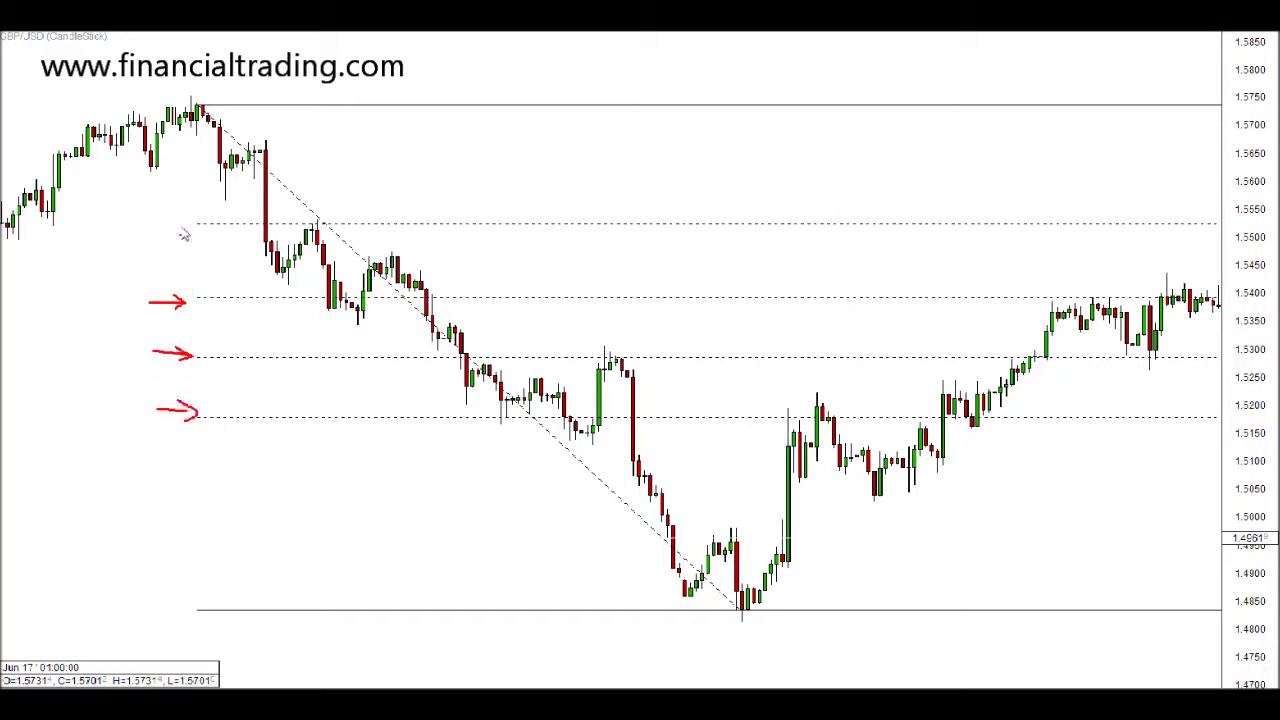
{"action": "left_click_drag", "start_coordinate": [158, 218], "coordinate": [184, 223]}
{"action": "left_click_drag", "start_coordinate": [173, 209], "coordinate": [176, 231]}
Handwrite 38, 50, 62 and 76 beside the retracement levels in ascending order, and box the lower three
{"action": "mouse_move", "coordinate": [83, 413]}
{"action": "left_mouse_down"}
{"action": "mouse_move", "coordinate": [92, 431]}
{"action": "mouse_move", "coordinate": [116, 414]}
{"action": "mouse_move", "coordinate": [126, 436]}
{"action": "mouse_move", "coordinate": [104, 412]}
{"action": "mouse_move", "coordinate": [114, 422]}
{"action": "left_mouse_up"}
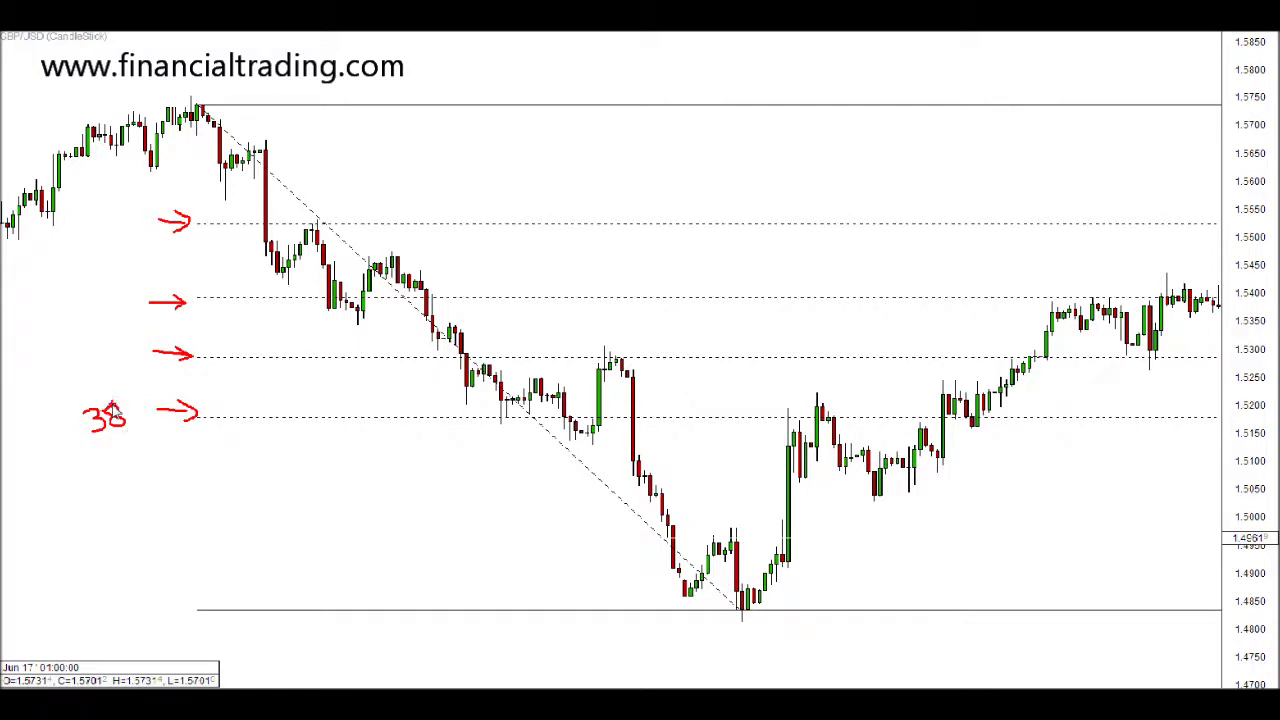
{"action": "mouse_move", "coordinate": [88, 360]}
{"action": "left_mouse_down"}
{"action": "mouse_move", "coordinate": [92, 372]}
{"action": "mouse_move", "coordinate": [104, 352]}
{"action": "mouse_move", "coordinate": [124, 364]}
{"action": "mouse_move", "coordinate": [110, 352]}
{"action": "left_mouse_up"}
{"action": "mouse_move", "coordinate": [100, 286]}
{"action": "left_mouse_down"}
{"action": "mouse_move", "coordinate": [94, 318]}
{"action": "mouse_move", "coordinate": [96, 303]}
{"action": "mouse_move", "coordinate": [127, 318]}
{"action": "left_mouse_up"}
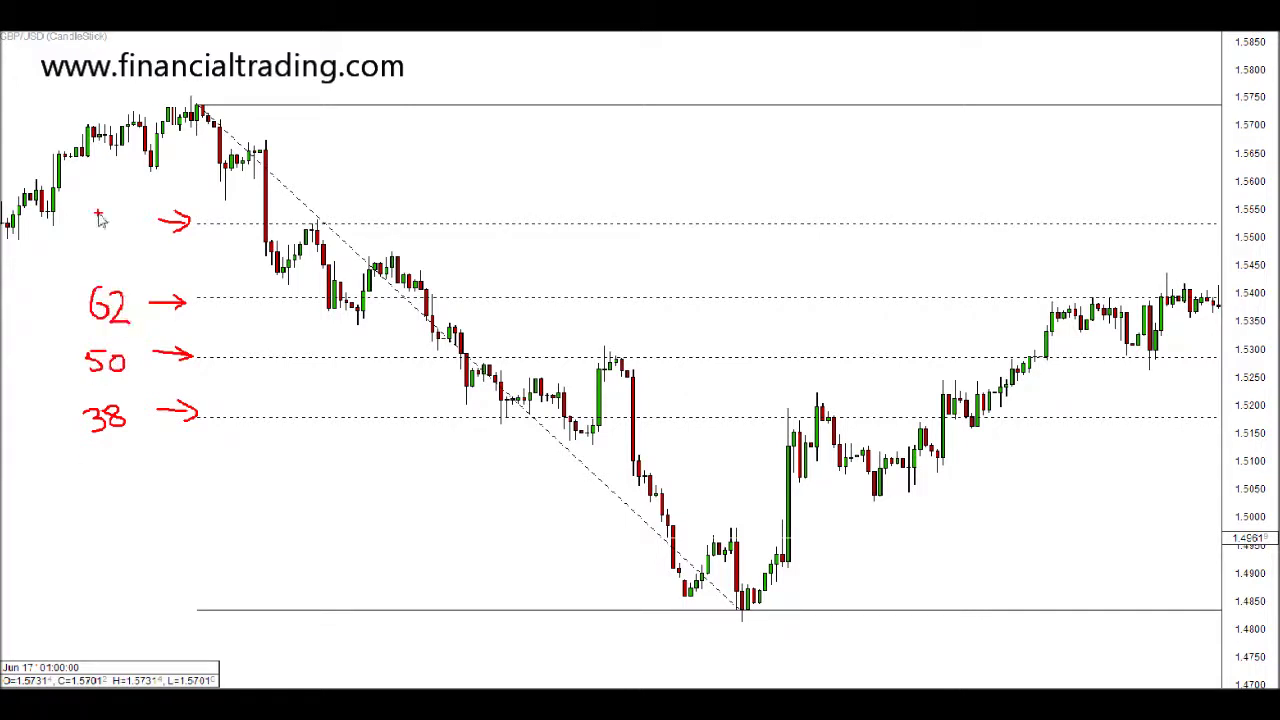
{"action": "mouse_move", "coordinate": [97, 214]}
{"action": "left_mouse_down"}
{"action": "mouse_move", "coordinate": [201, 268]}
{"action": "mouse_move", "coordinate": [234, 468]}
{"action": "mouse_move", "coordinate": [50, 394]}
{"action": "mouse_move", "coordinate": [130, 268]}
{"action": "left_mouse_up"}
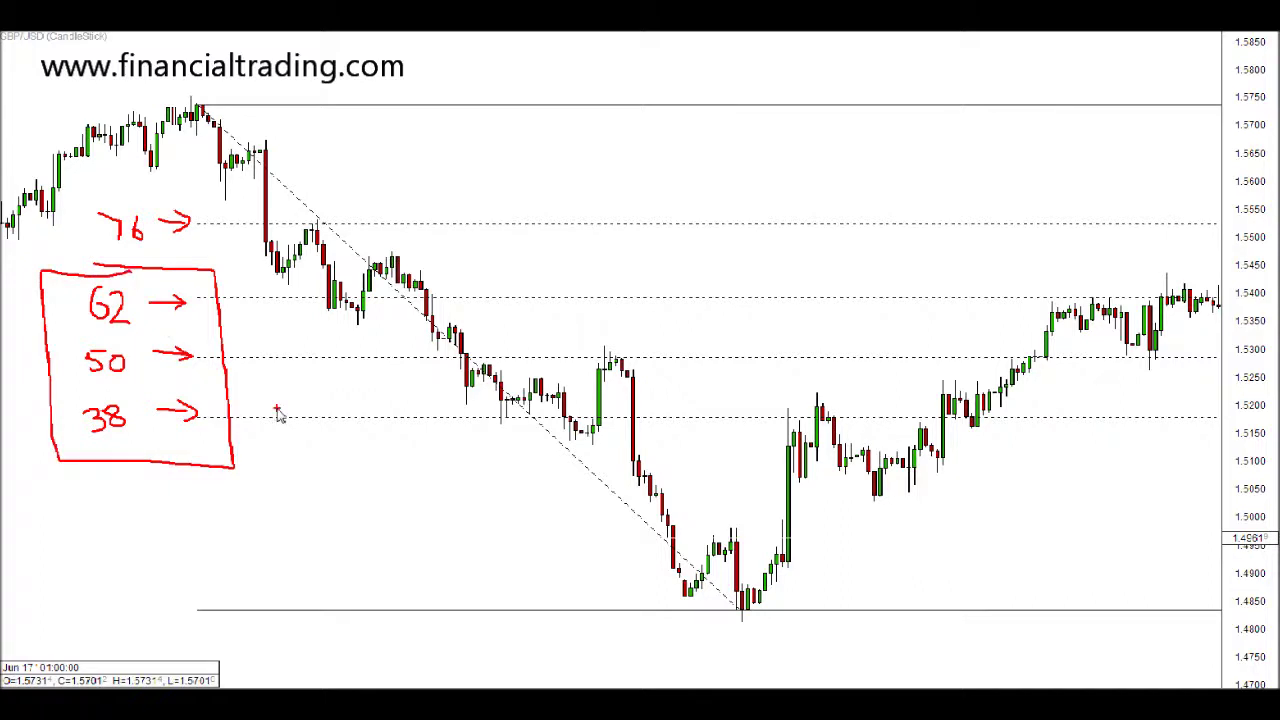
Clear the level annotations and trace the rebound in red from the swing low up toward the 62 retracement level
{"action": "left_click_drag", "start_coordinate": [750, 585], "coordinate": [1145, 357]}
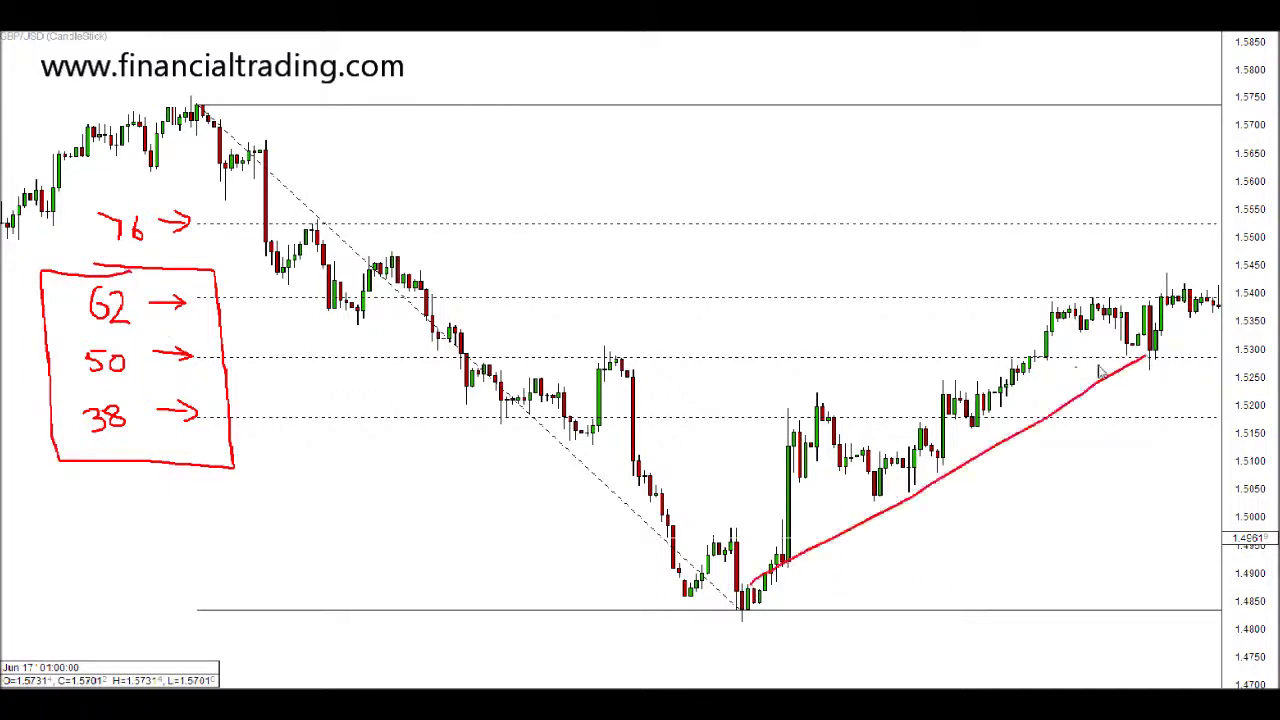
{"action": "key", "text": "Escape"}
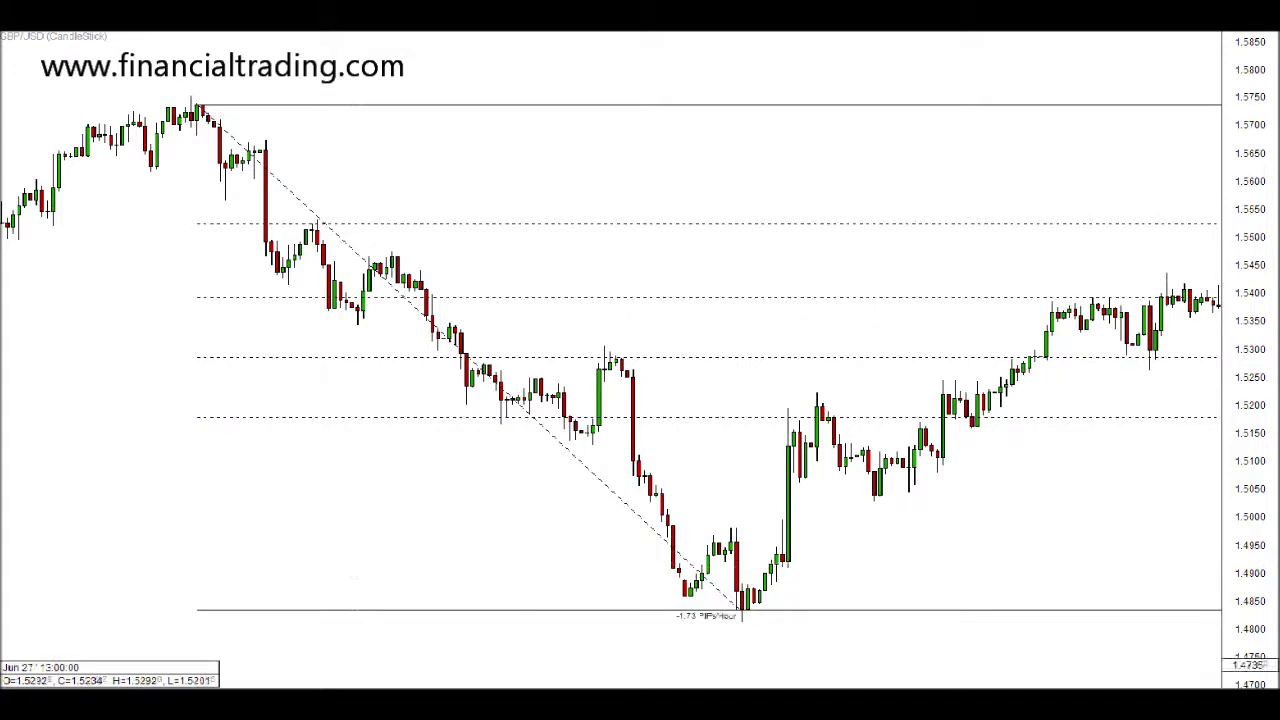
{"action": "scroll", "coordinate": [611, 360], "scroll_direction": "right", "scroll_amount": 6}
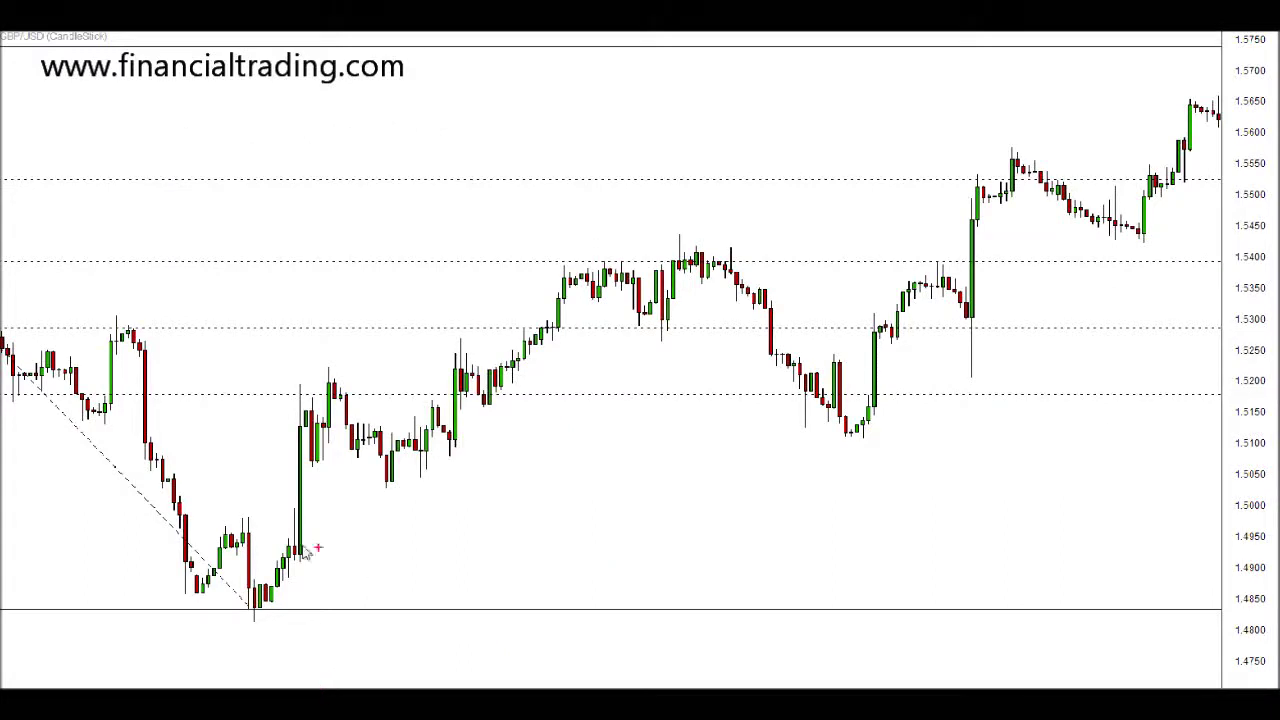
{"action": "left_click_drag", "start_coordinate": [258, 600], "coordinate": [568, 285]}
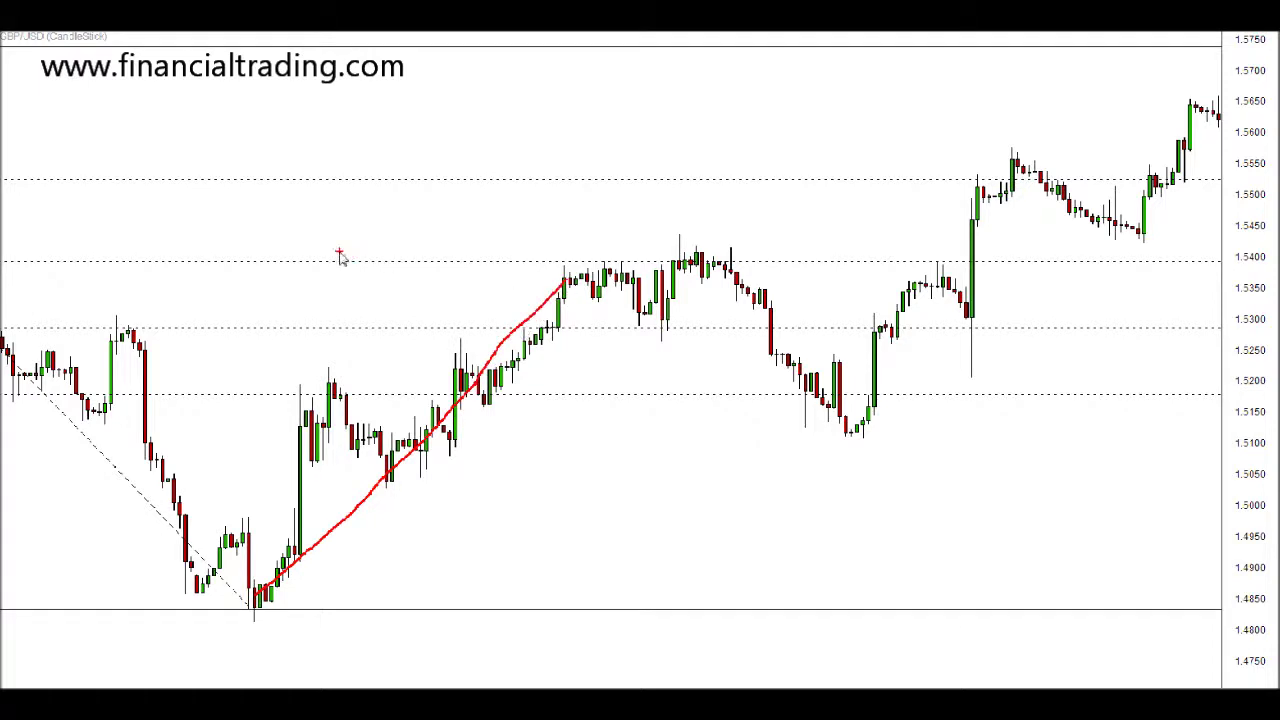
Handwrite the numbers 1, 2 and 3 beside the lower three retracement levels
{"action": "mouse_move", "coordinate": [339, 252]}
{"action": "left_mouse_down"}
{"action": "mouse_move", "coordinate": [368, 268]}
{"action": "mouse_move", "coordinate": [340, 272]}
{"action": "left_mouse_up"}
{"action": "left_click", "coordinate": [243, 384]}
{"action": "left_click_drag", "start_coordinate": [247, 410], "coordinate": [248, 420]}
{"action": "left_click_drag", "start_coordinate": [244, 318], "coordinate": [286, 345]}
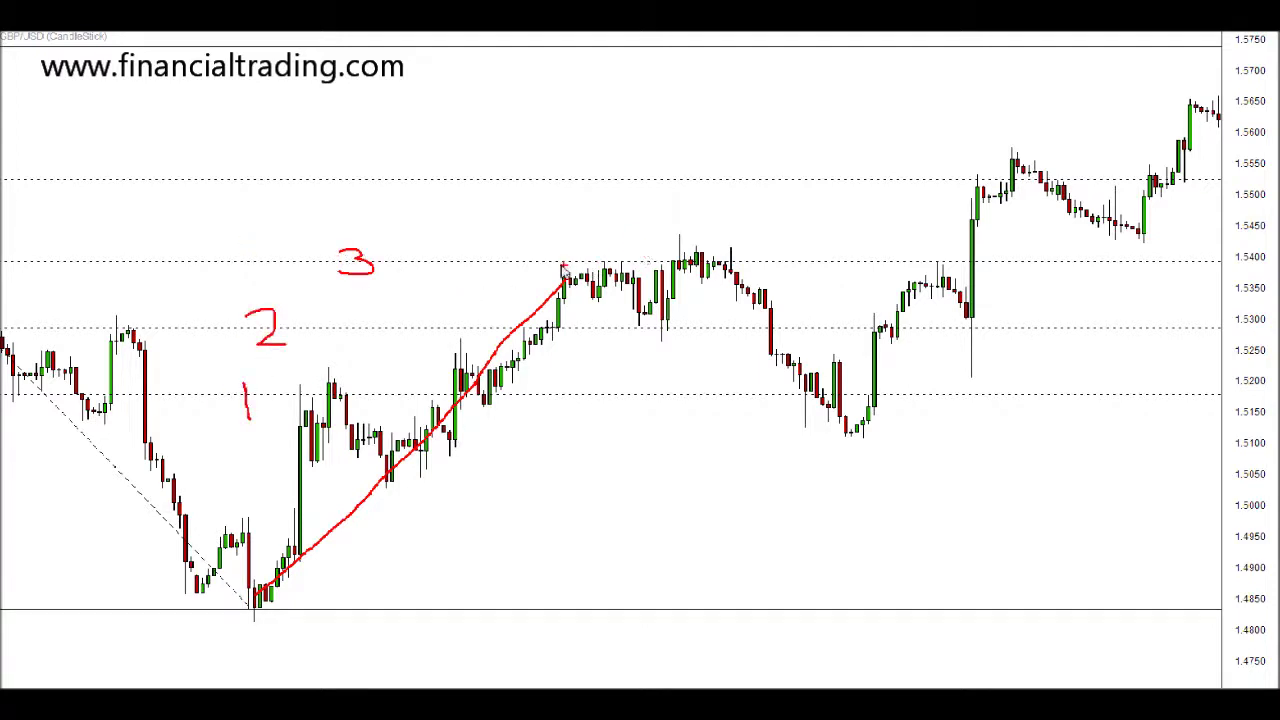
Mark the stall at the third retracement level and the following drop with red lines and arrows, and clear all annotations
{"action": "left_click_drag", "start_coordinate": [557, 262], "coordinate": [759, 261]}
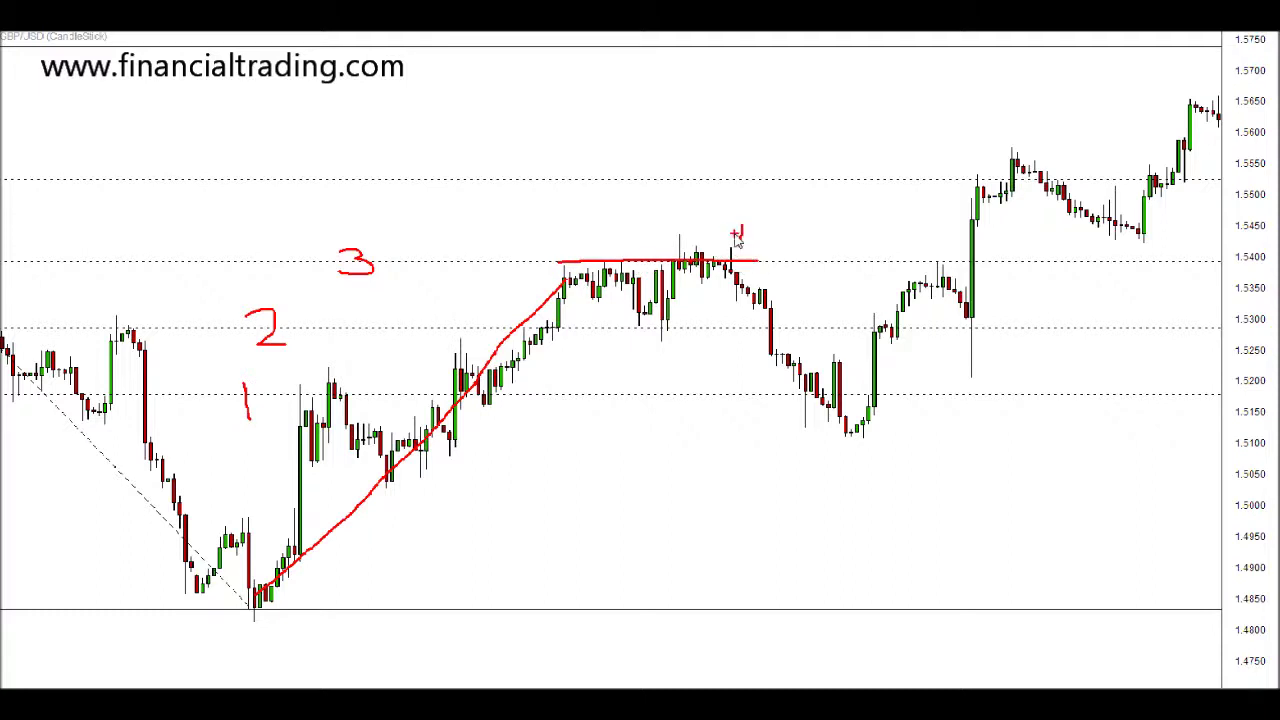
{"action": "left_click_drag", "start_coordinate": [755, 262], "coordinate": [760, 261]}
{"action": "left_click_drag", "start_coordinate": [678, 230], "coordinate": [700, 252]}
{"action": "left_click_drag", "start_coordinate": [707, 268], "coordinate": [857, 414]}
{"action": "mouse_move", "coordinate": [829, 357]}
{"action": "left_mouse_down"}
{"action": "mouse_move", "coordinate": [860, 418]}
{"action": "mouse_move", "coordinate": [804, 408]}
{"action": "left_mouse_up"}
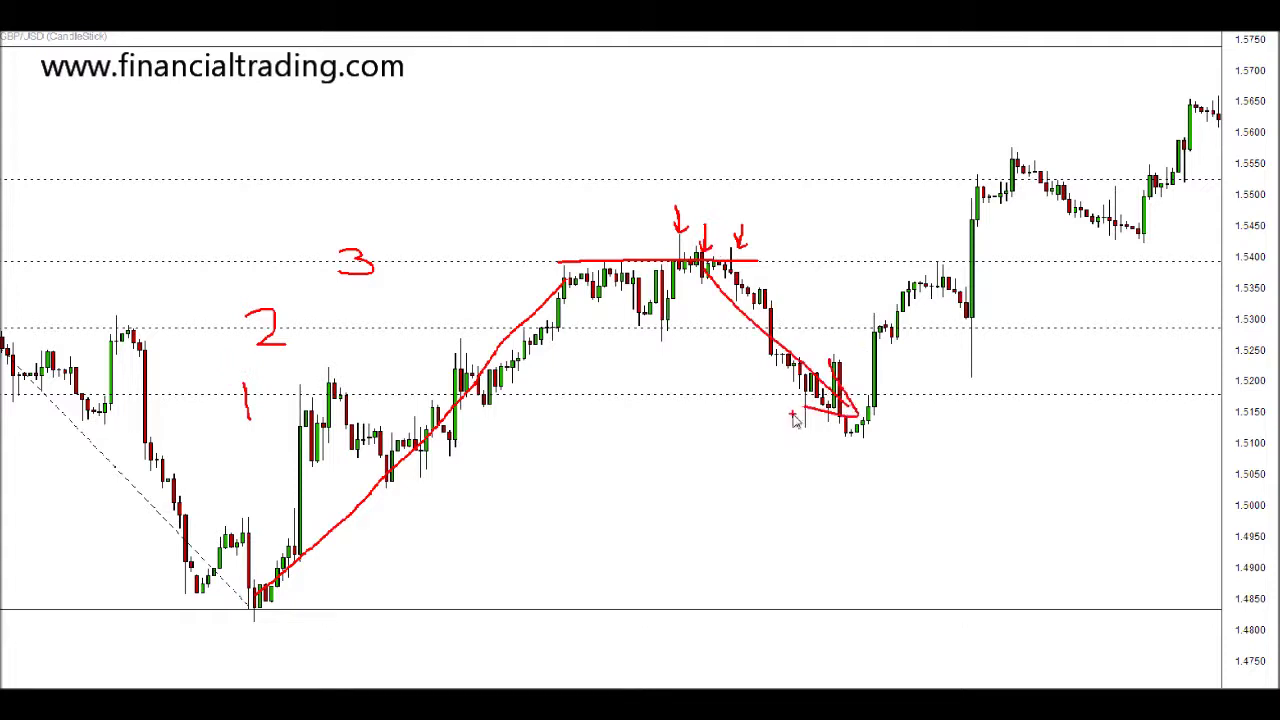
{"action": "key", "text": "Escape"}
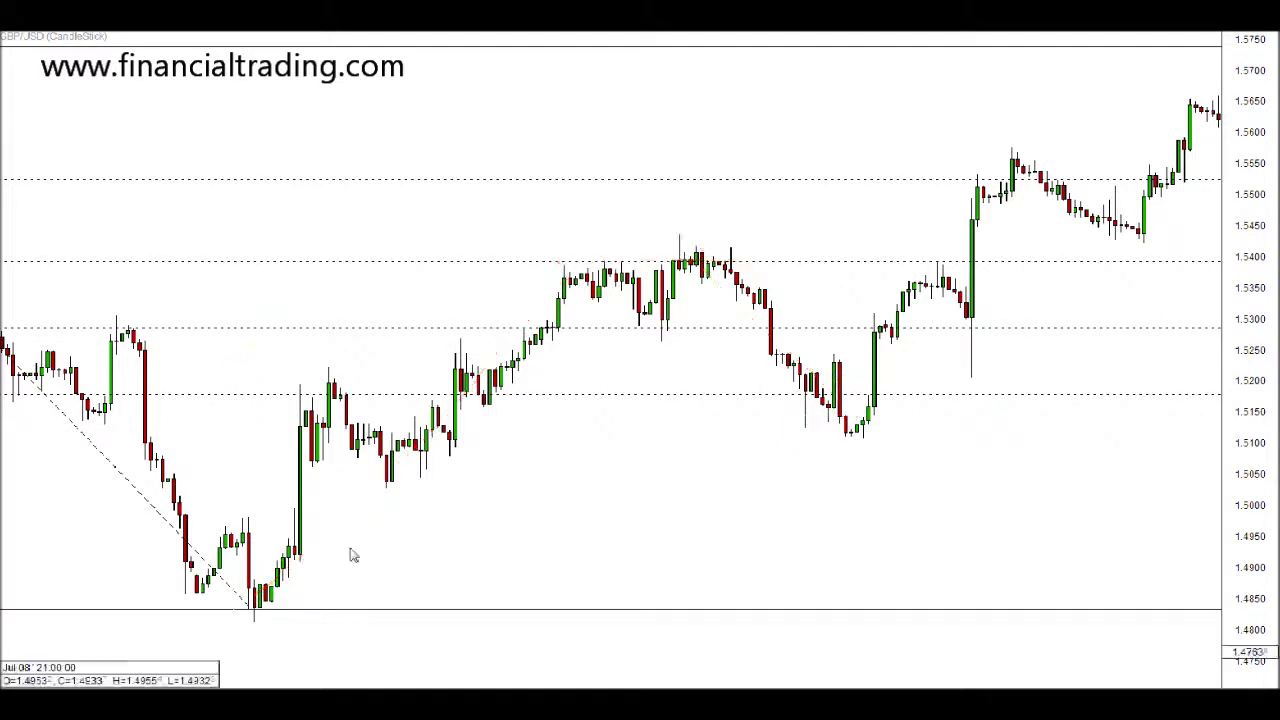
Delete the Fibonacci retracement and sketch a temporary red line along the rise from the low to about 1.5390
{"action": "right_click", "coordinate": [478, 187]}
{"action": "left_click", "coordinate": [503, 153]}
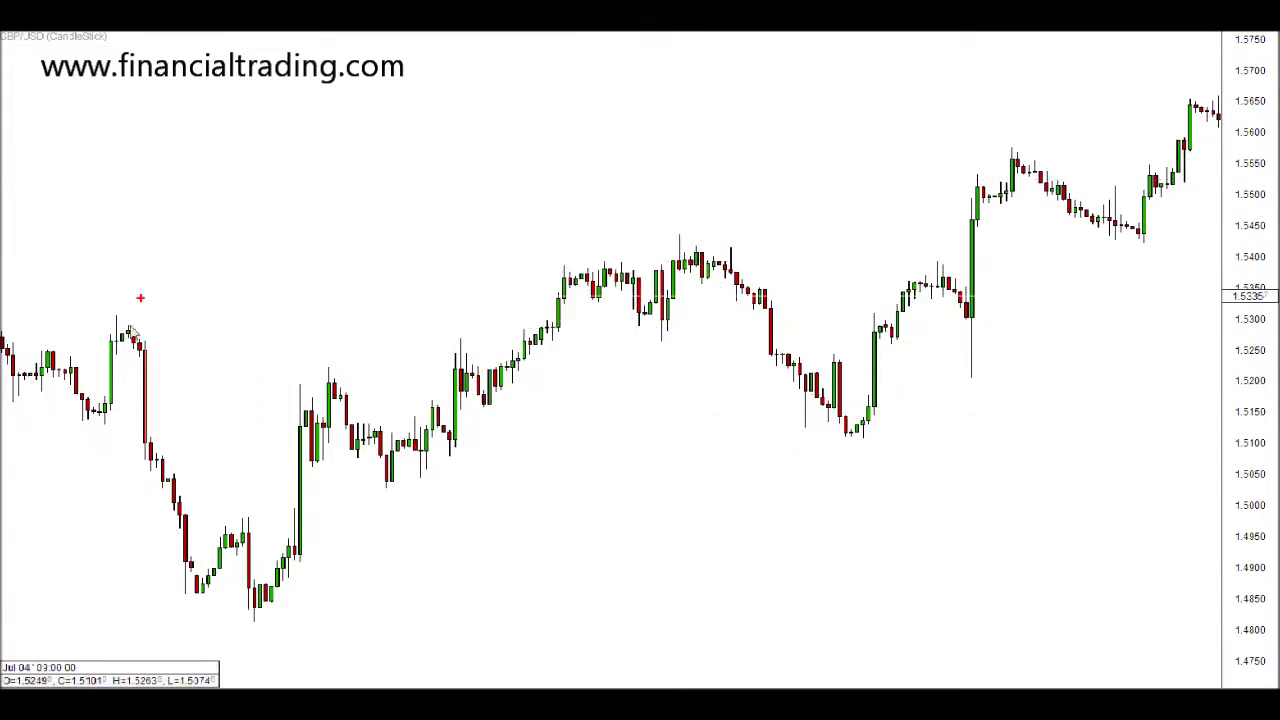
{"action": "mouse_move", "coordinate": [251, 614]}
{"action": "left_mouse_down"}
{"action": "mouse_move", "coordinate": [418, 414]}
{"action": "mouse_move", "coordinate": [605, 265]}
{"action": "left_mouse_up"}
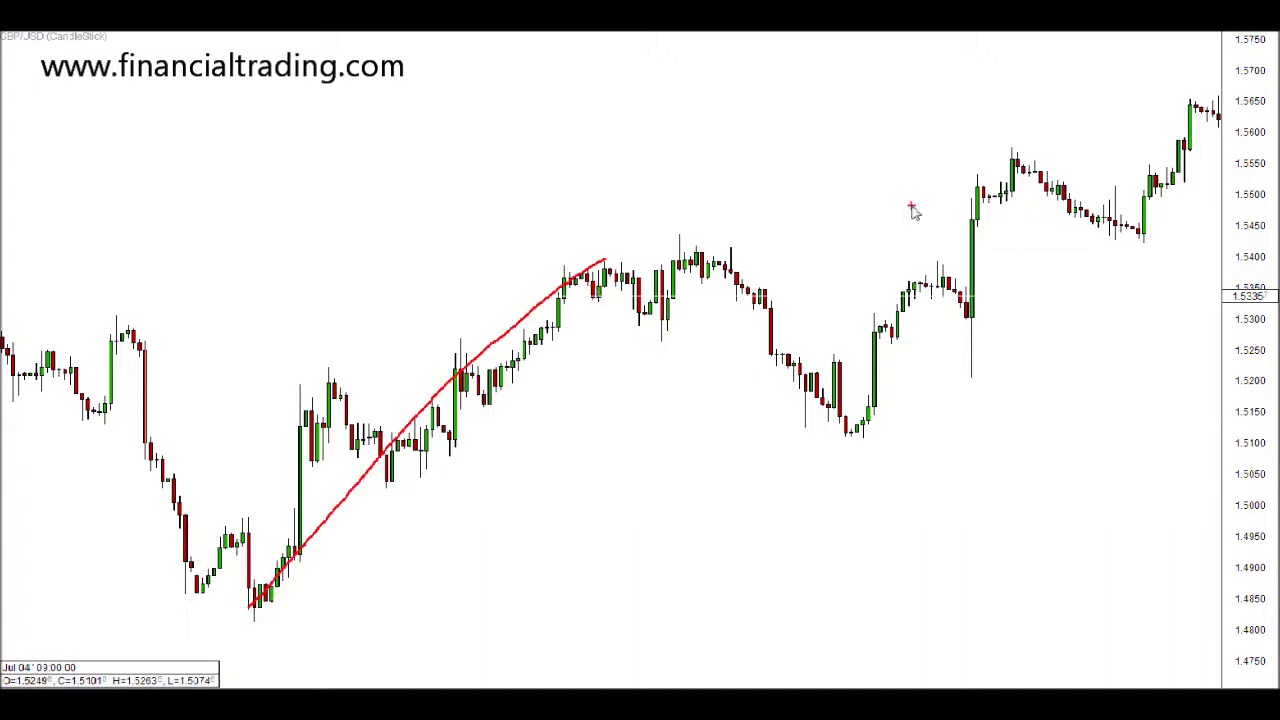
{"action": "key", "text": "Escape"}
Draw a Fibonacci retracement from the swing low at about 1.4830 up to the high at about 1.5400
{"action": "left_click", "coordinate": [1180, 28]}
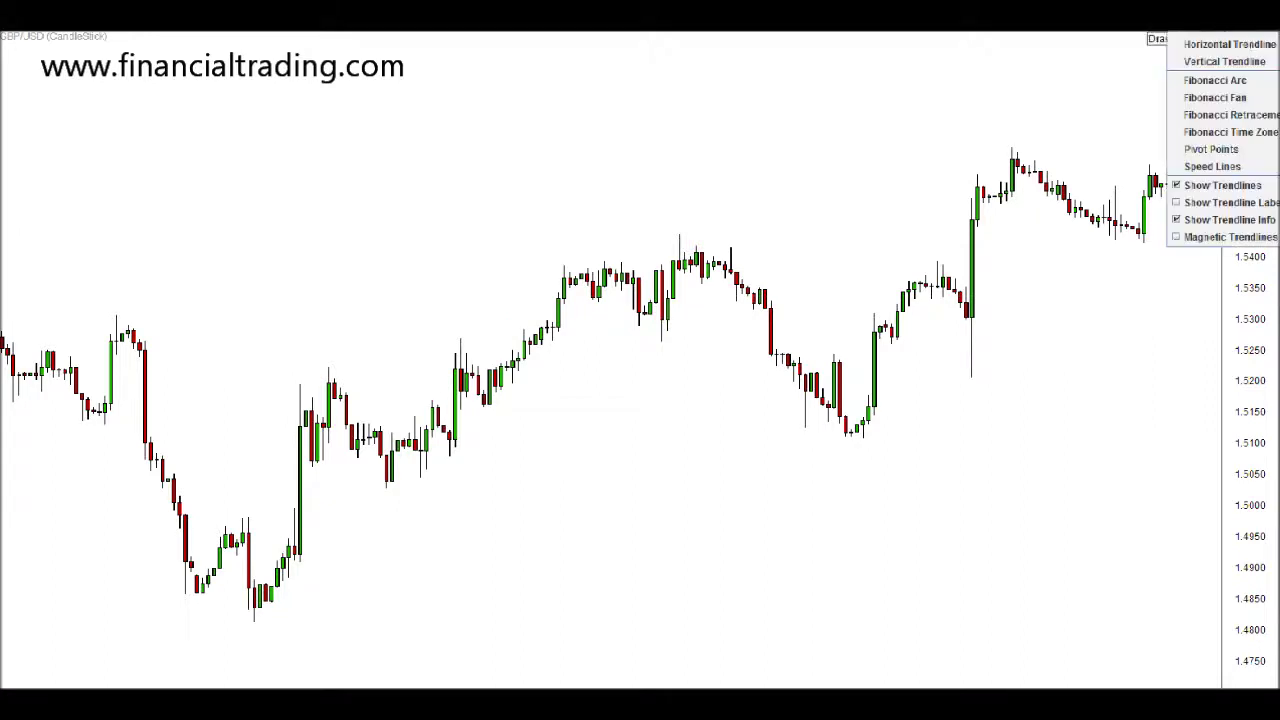
{"action": "left_click", "coordinate": [1250, 115]}
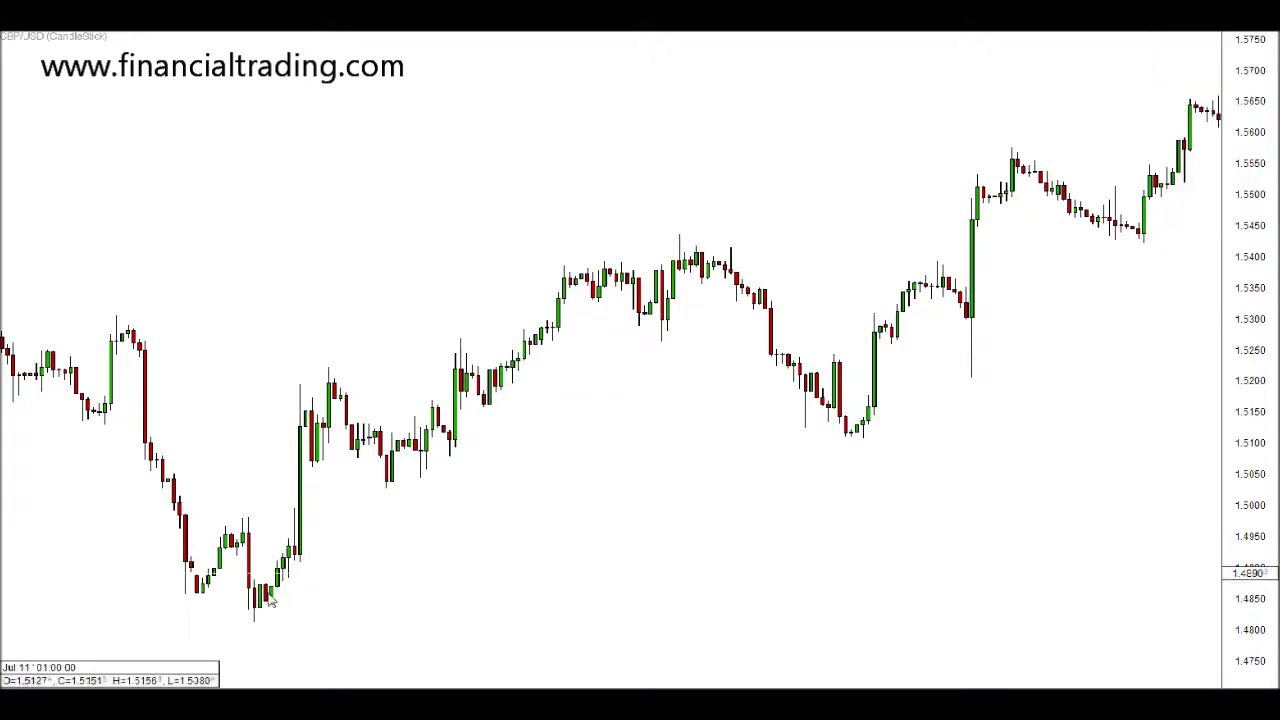
{"action": "left_click_drag", "start_coordinate": [255, 615], "coordinate": [702, 255]}
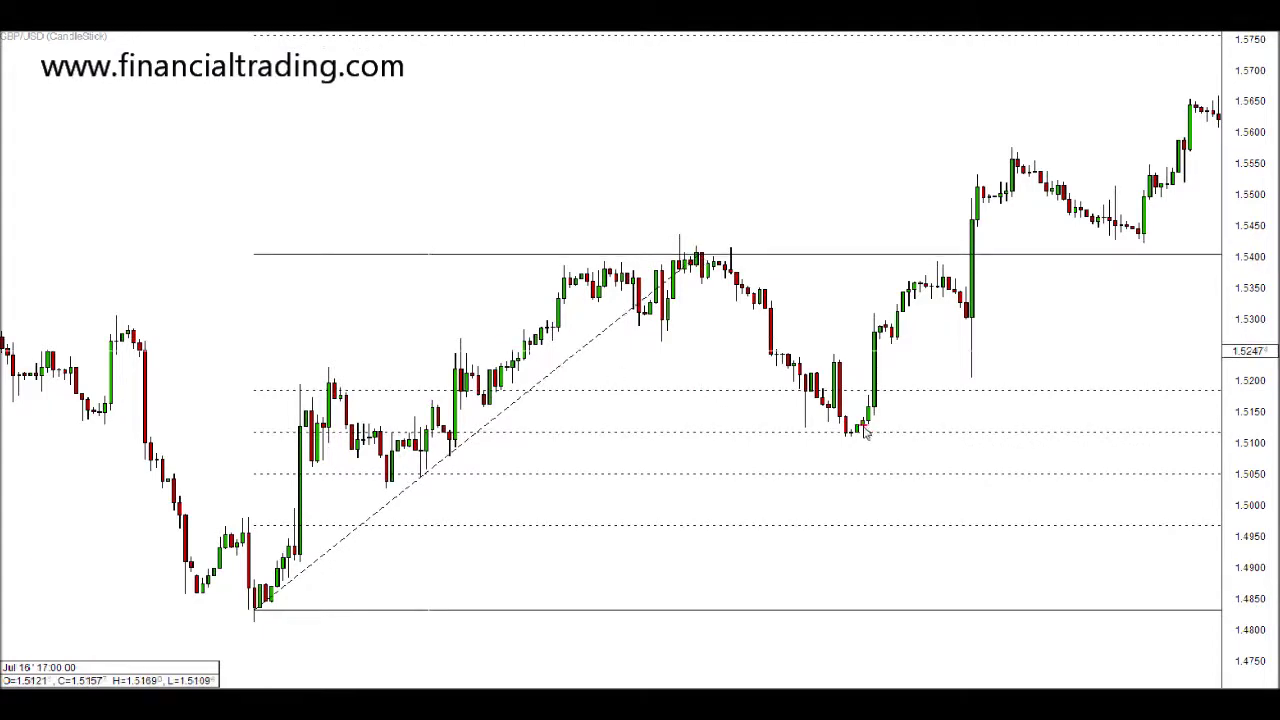
Circle the reversal at the second retracement level, label it 2, trace the following rise in red, and clear the annotations
{"action": "mouse_move", "coordinate": [855, 445]}
{"action": "left_mouse_down"}
{"action": "mouse_move", "coordinate": [874, 437]}
{"action": "mouse_move", "coordinate": [848, 432]}
{"action": "left_mouse_up"}
{"action": "left_click_drag", "start_coordinate": [741, 424], "coordinate": [778, 442]}
{"action": "left_click_drag", "start_coordinate": [864, 428], "coordinate": [973, 167]}
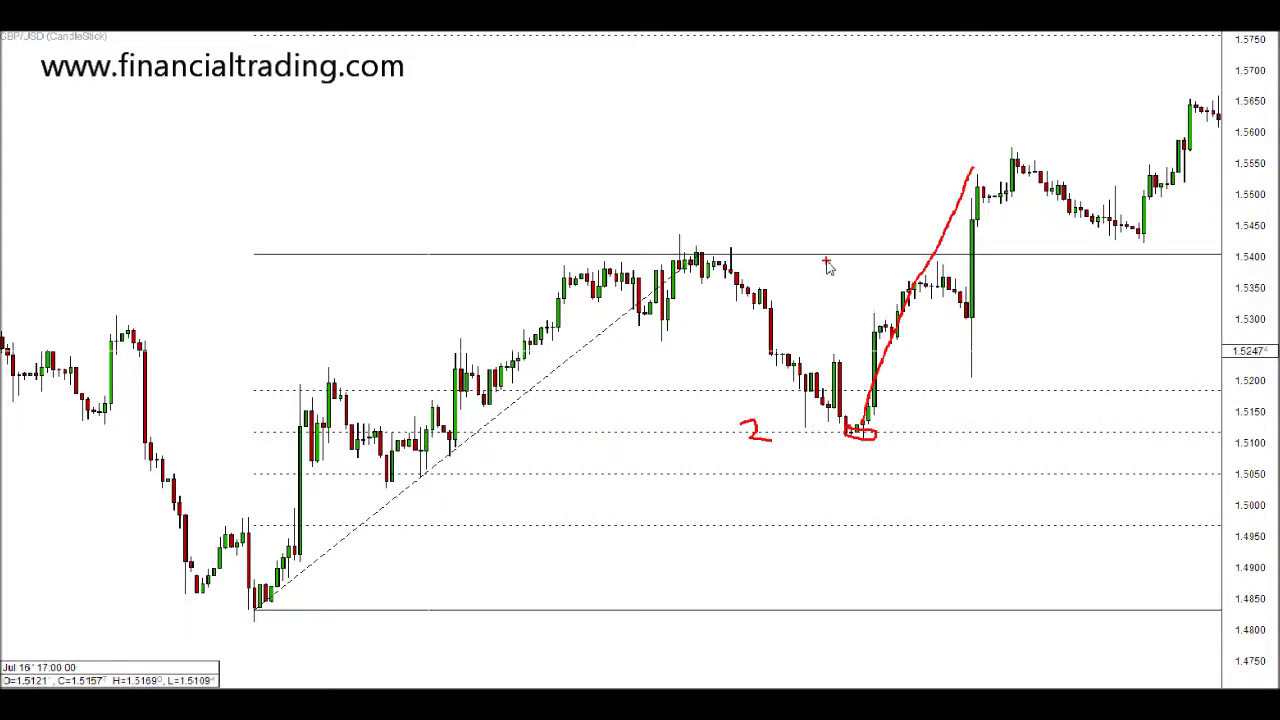
{"action": "key", "text": "Escape"}
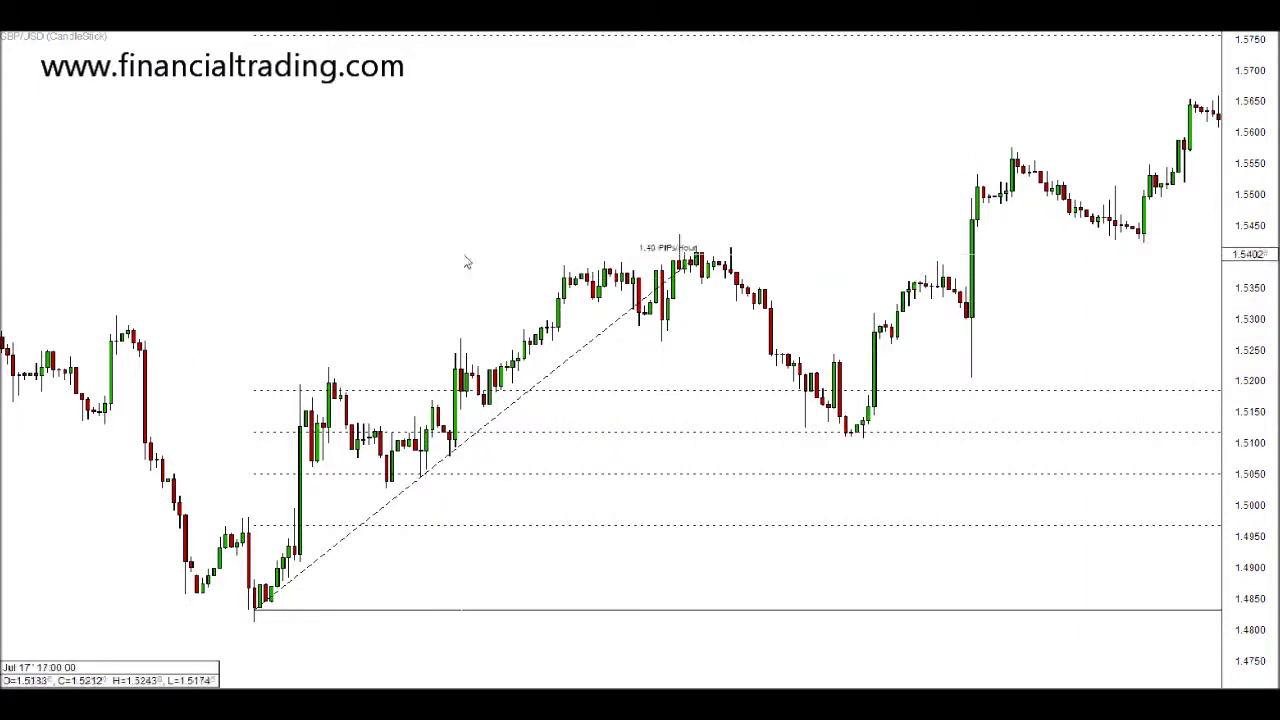
Remove the current retracement and draw a Fibonacci retracement on the next swing, from about 1.5115 up to about 1.5690
{"action": "right_click", "coordinate": [466, 256]}
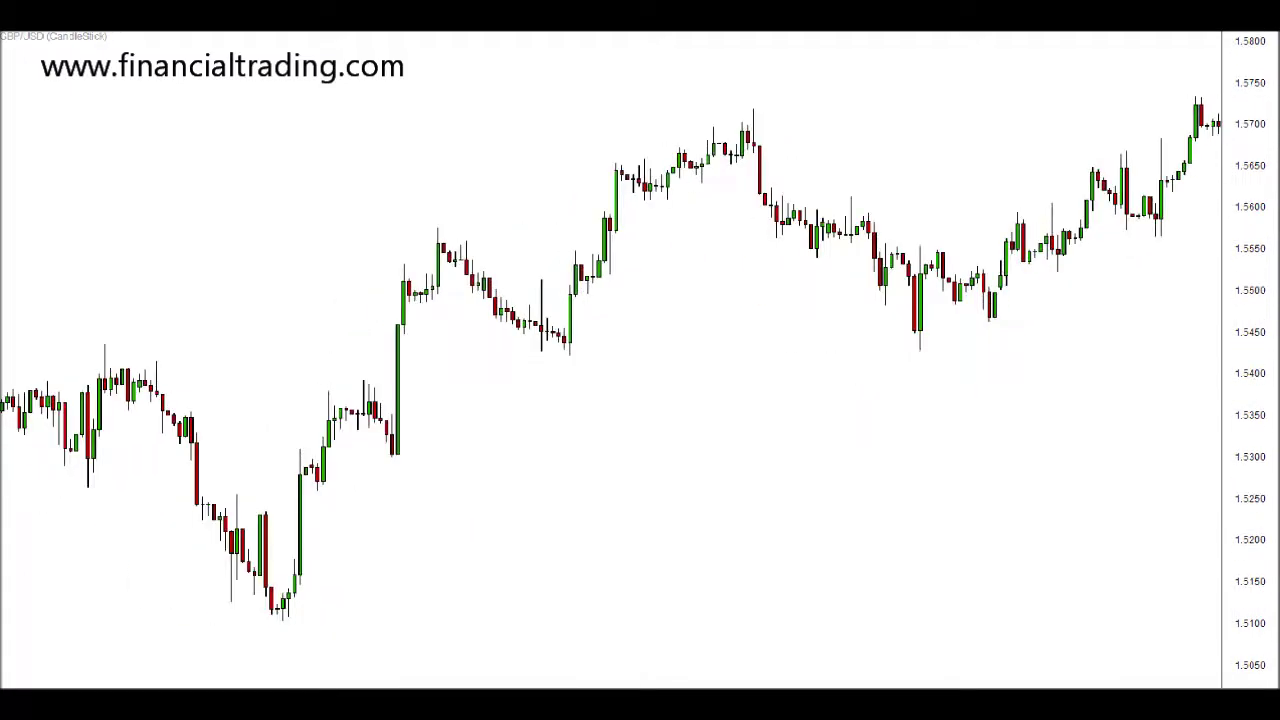
{"action": "left_click", "coordinate": [1175, 32]}
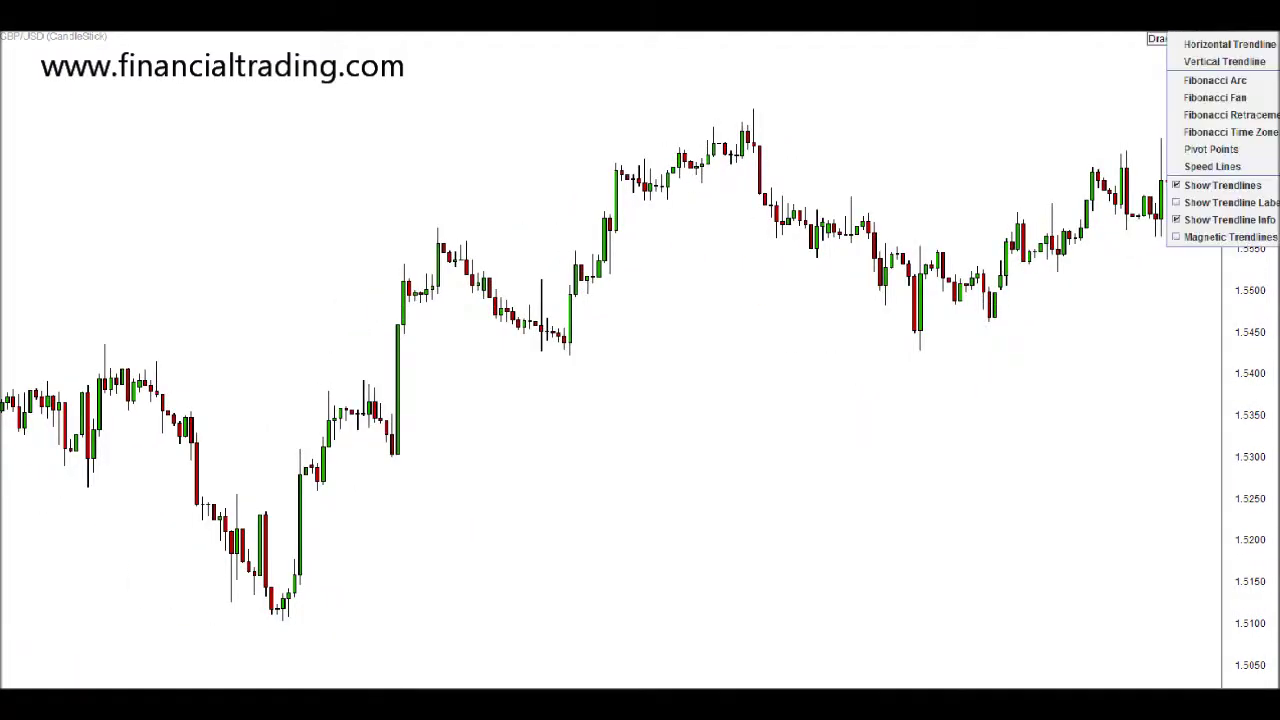
{"action": "left_click", "coordinate": [1214, 116]}
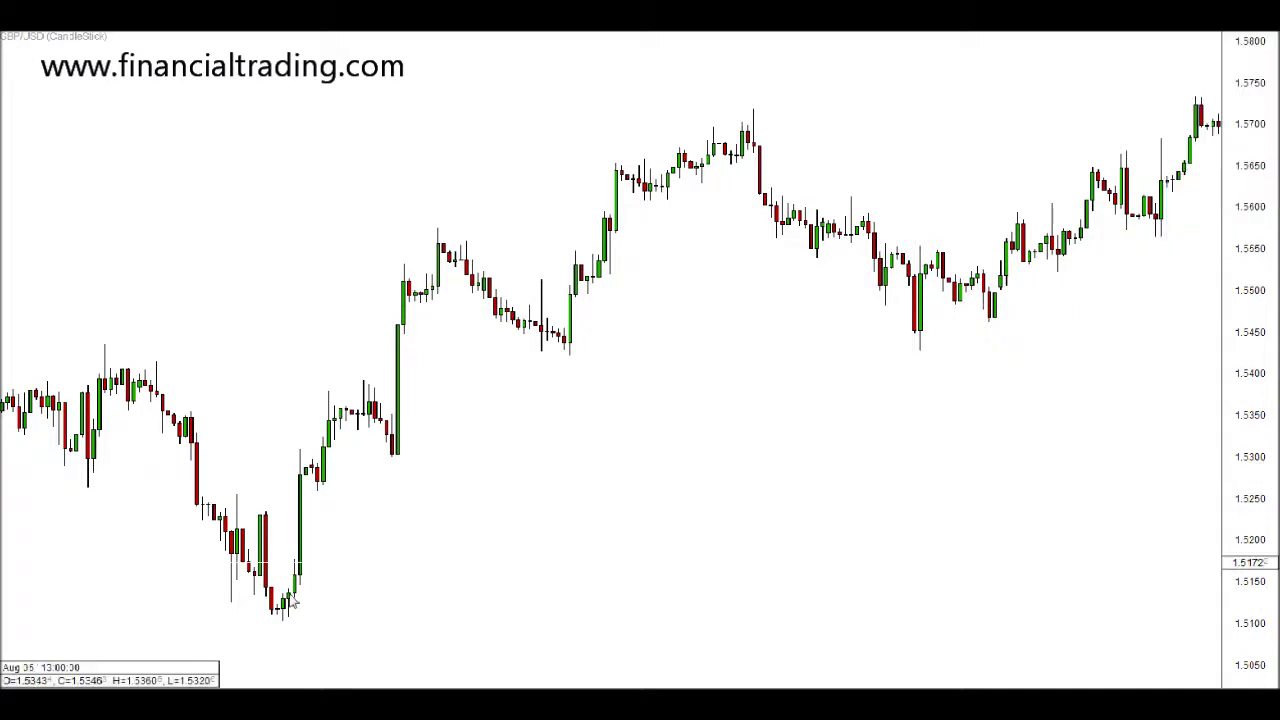
{"action": "left_click_drag", "start_coordinate": [276, 612], "coordinate": [741, 131]}
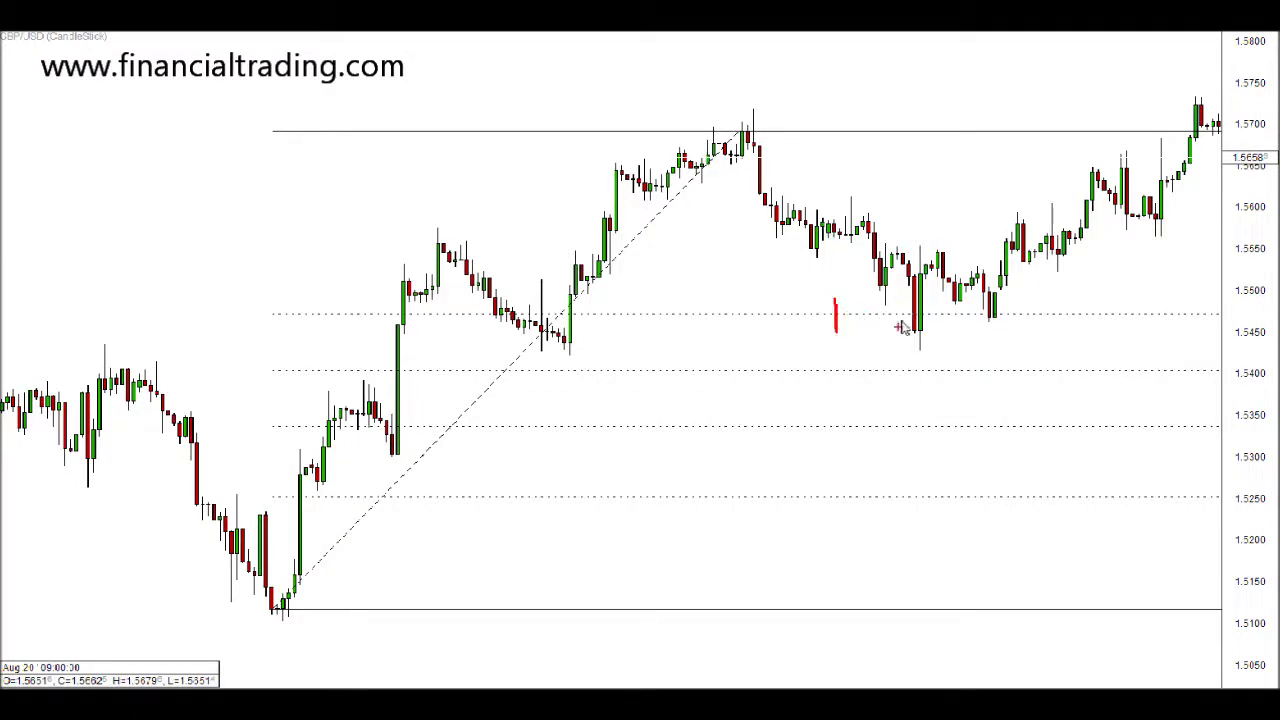
Mark the pullback to the first retracement level and the recovery toward the high in red, and remove the retracement
{"action": "mouse_move", "coordinate": [748, 160]}
{"action": "left_mouse_down"}
{"action": "mouse_move", "coordinate": [958, 298]}
{"action": "mouse_move", "coordinate": [1164, 131]}
{"action": "left_mouse_up"}
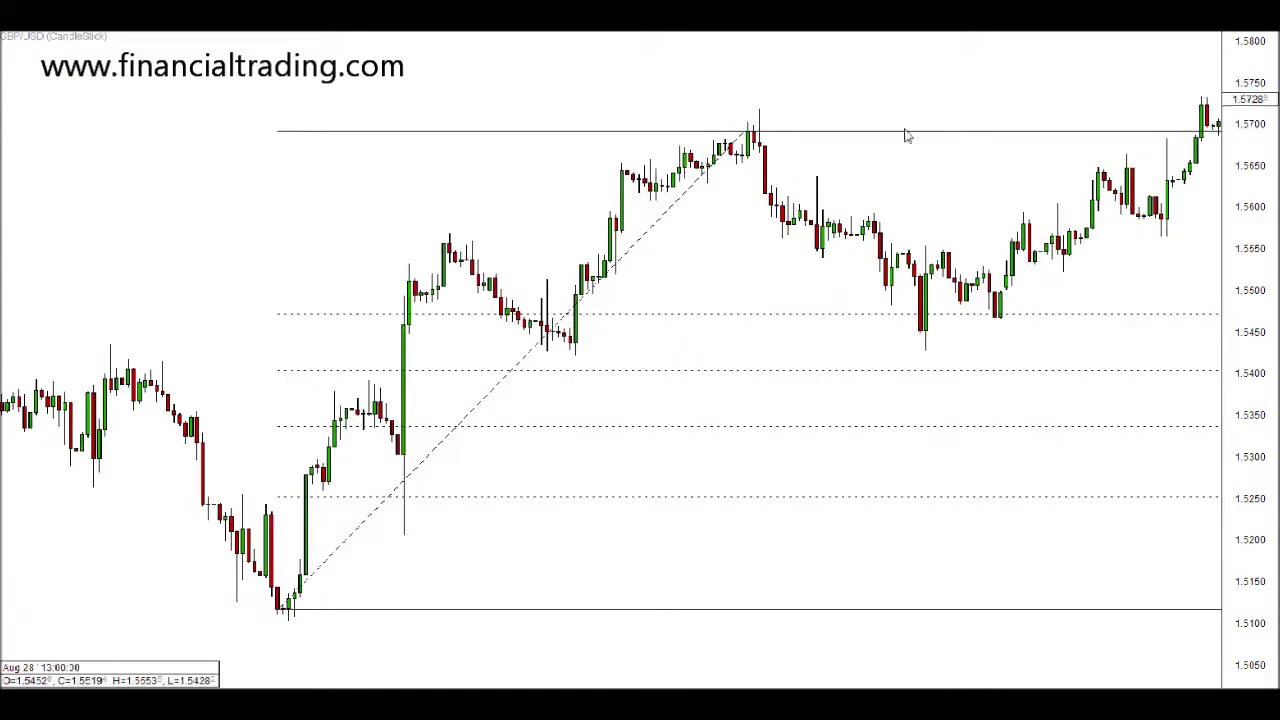
{"action": "right_click", "coordinate": [903, 131]}
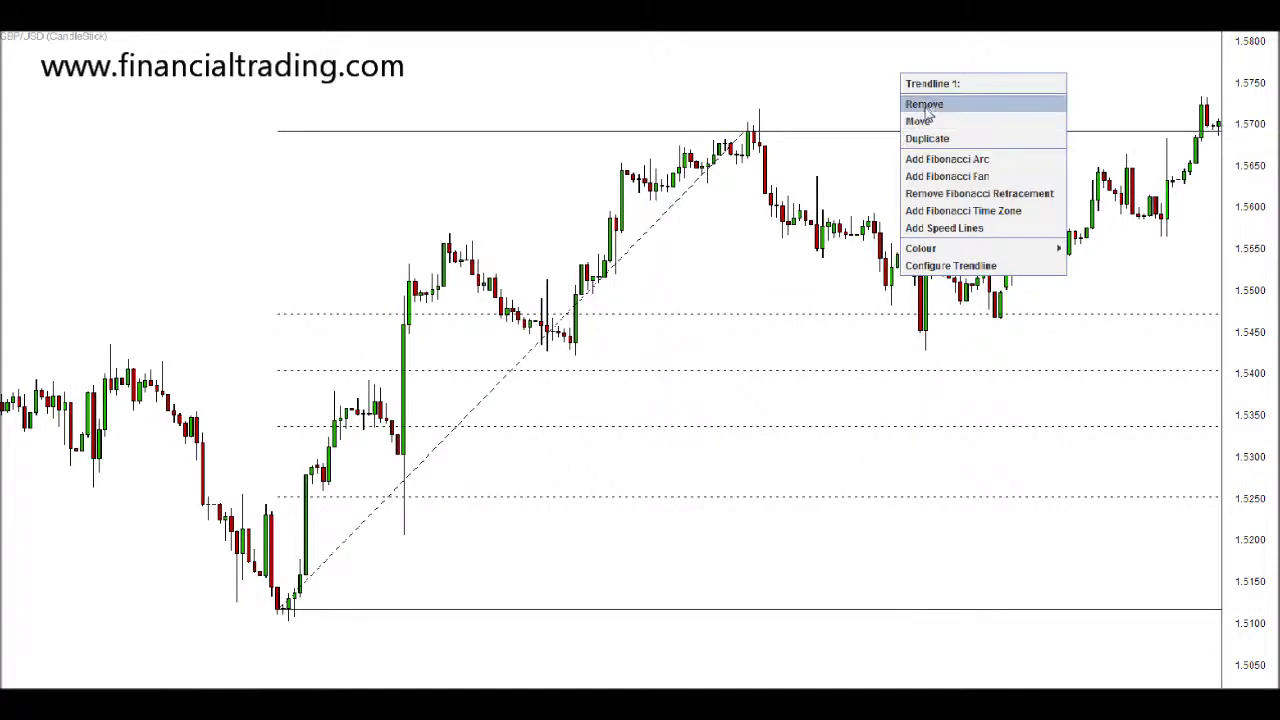
{"action": "left_click", "coordinate": [923, 106]}
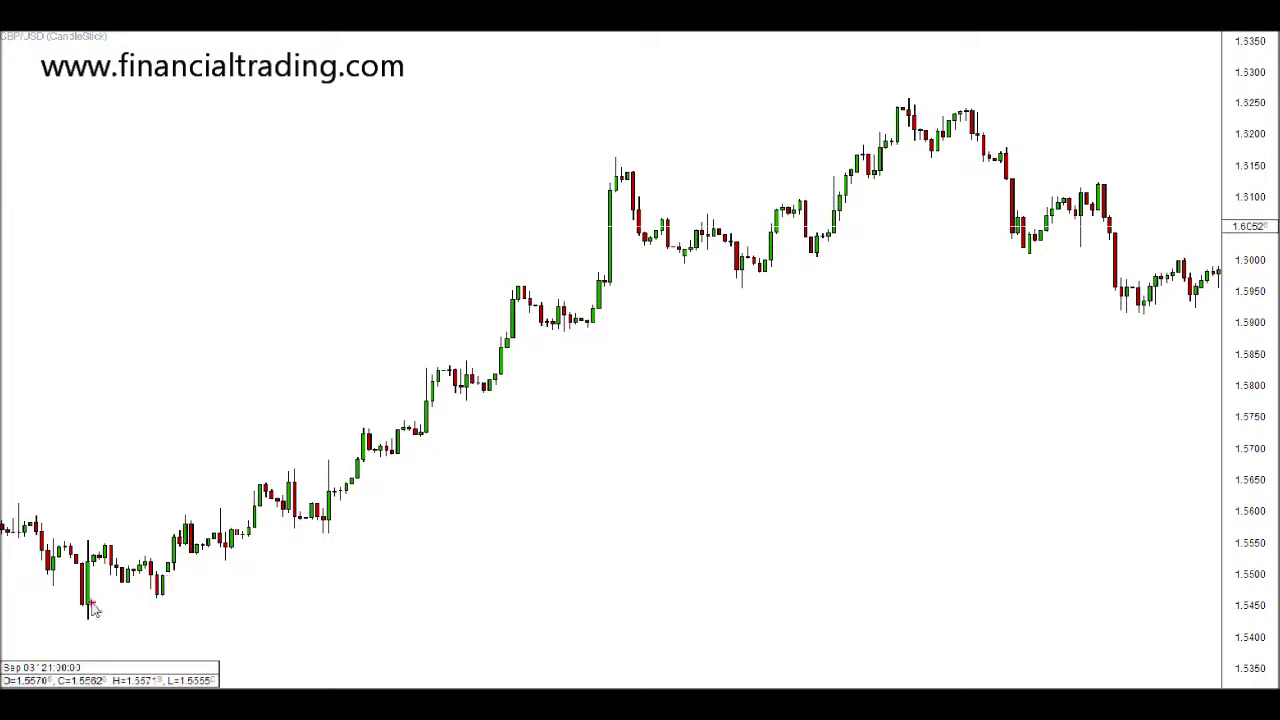
Trace the long rise in red from the low at about 1.5450 to the high at about 1.6240, and clear the line
{"action": "left_click_drag", "start_coordinate": [90, 604], "coordinate": [410, 401]}
{"action": "left_click_drag", "start_coordinate": [463, 366], "coordinate": [902, 108]}
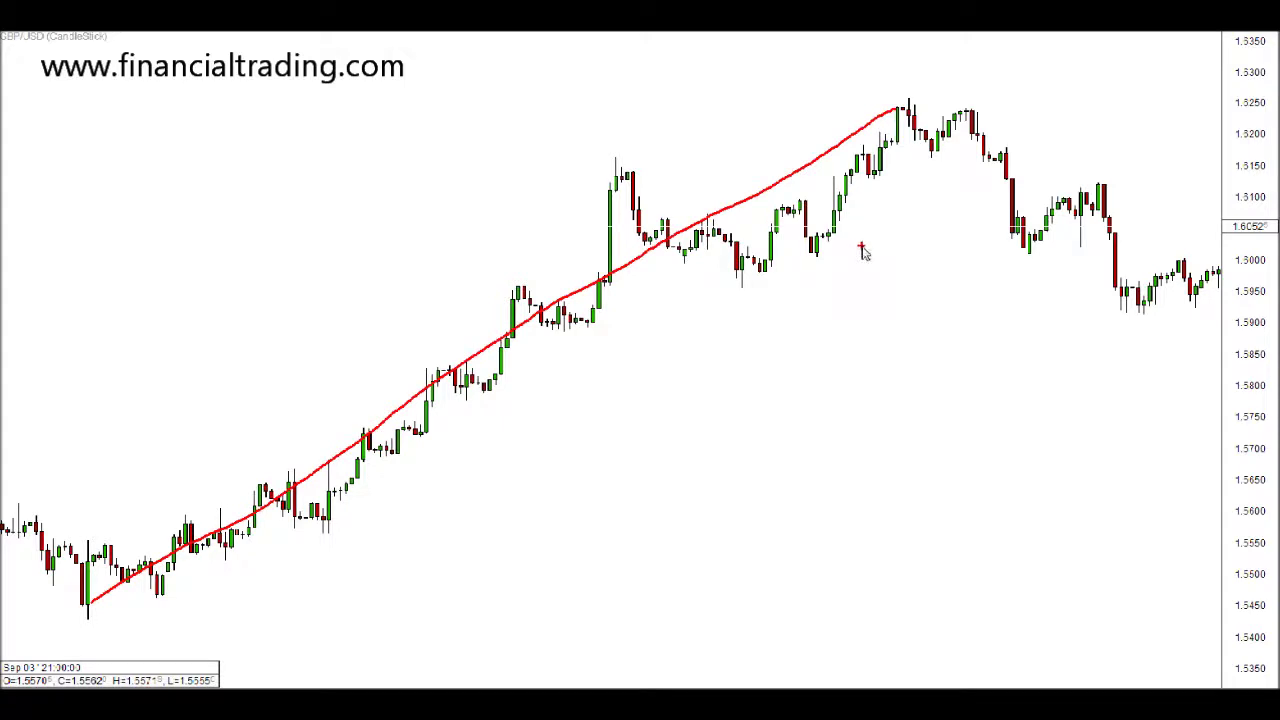
{"action": "key", "text": "Escape"}
Draw a Fibonacci retracement from the low at about 1.5450 up to the high at about 1.6240
{"action": "left_click", "coordinate": [1255, 40]}
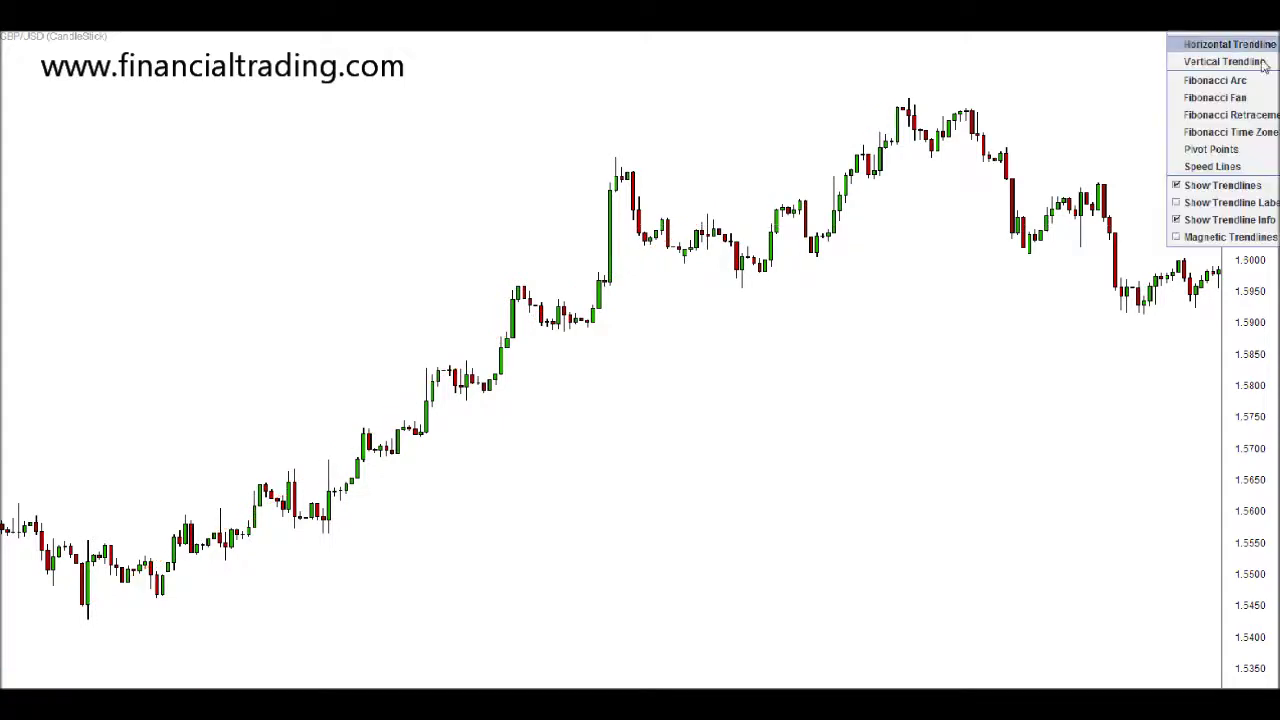
{"action": "left_click", "coordinate": [1262, 118]}
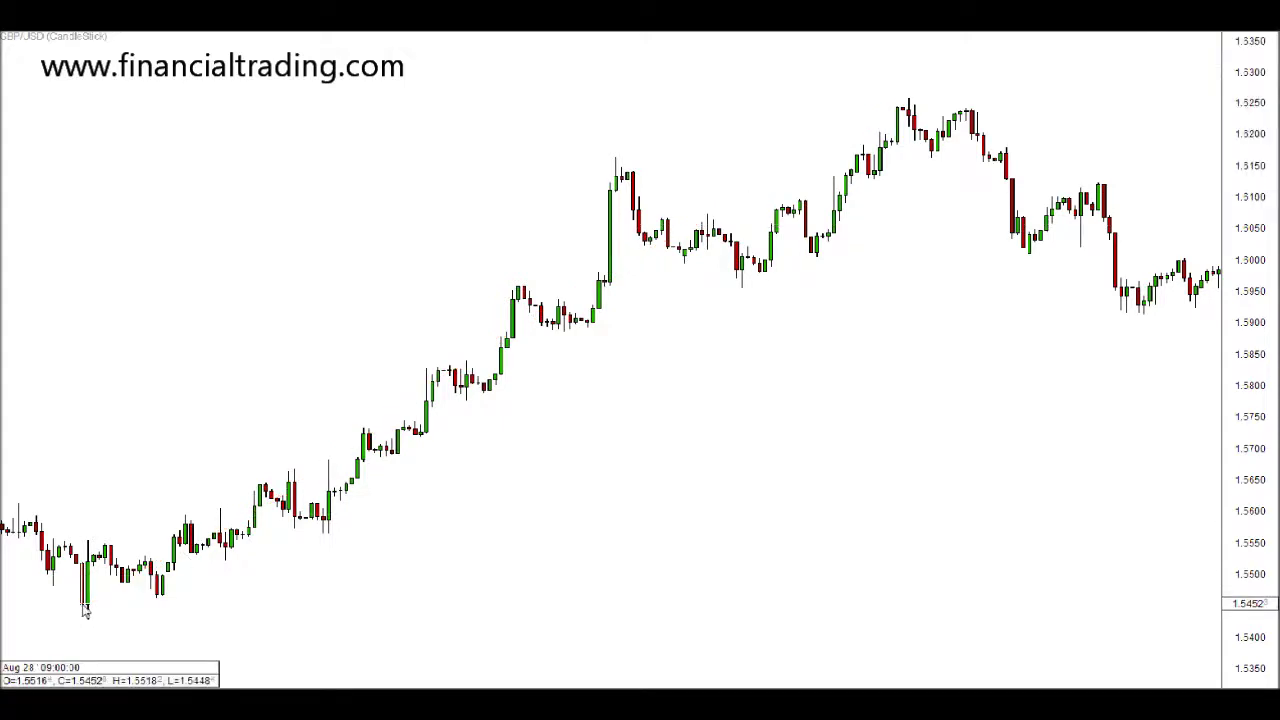
{"action": "left_click_drag", "start_coordinate": [89, 608], "coordinate": [901, 109]}
Highlight the first retracement level in red, handwrite 1, 2 and 3 beside the upper three levels, and clear the annotations
{"action": "scroll", "coordinate": [610, 360], "scroll_direction": "right", "scroll_amount": 5}
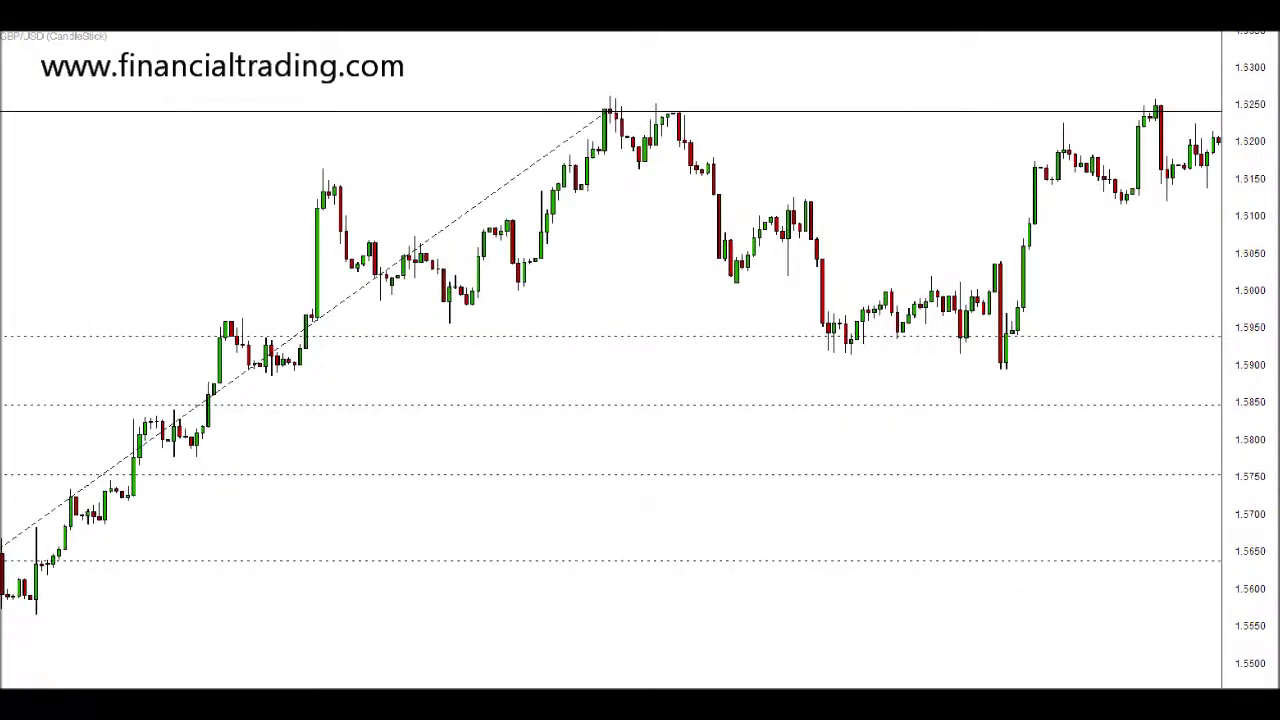
{"action": "scroll", "coordinate": [610, 360], "scroll_direction": "right", "scroll_amount": 3}
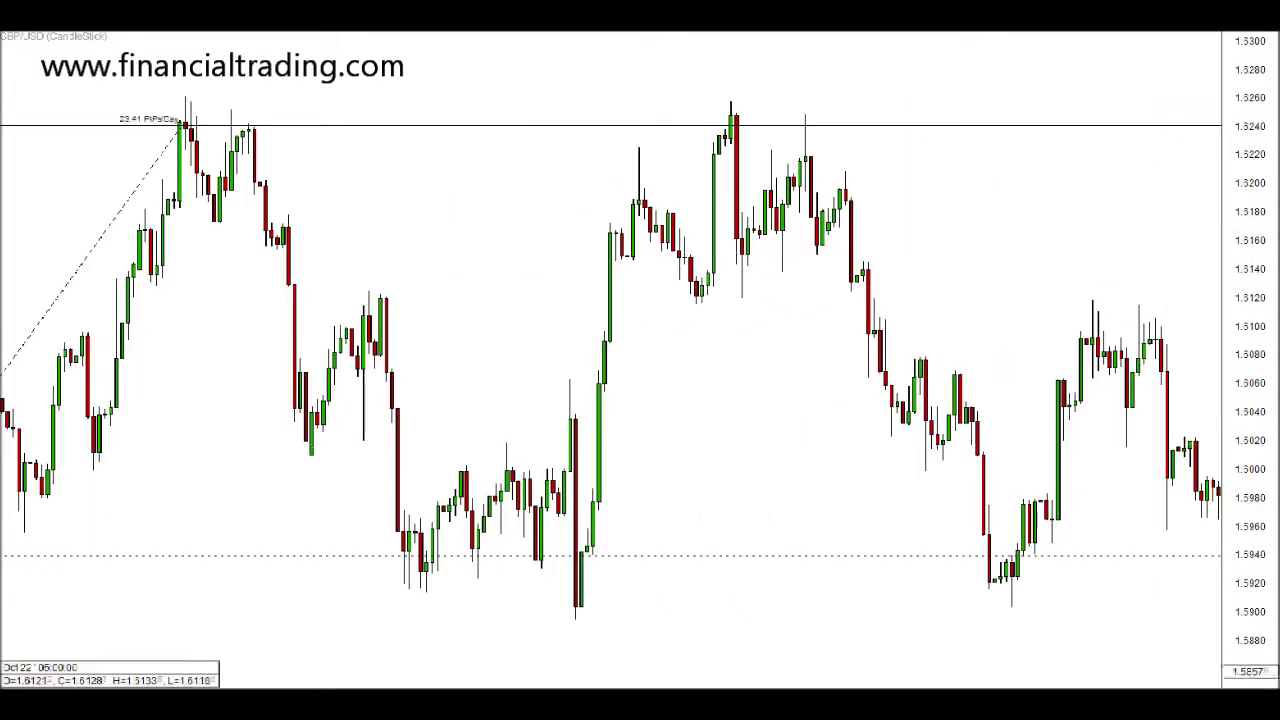
{"action": "scroll", "coordinate": [611, 360], "scroll_direction": "up", "scroll_amount": 4}
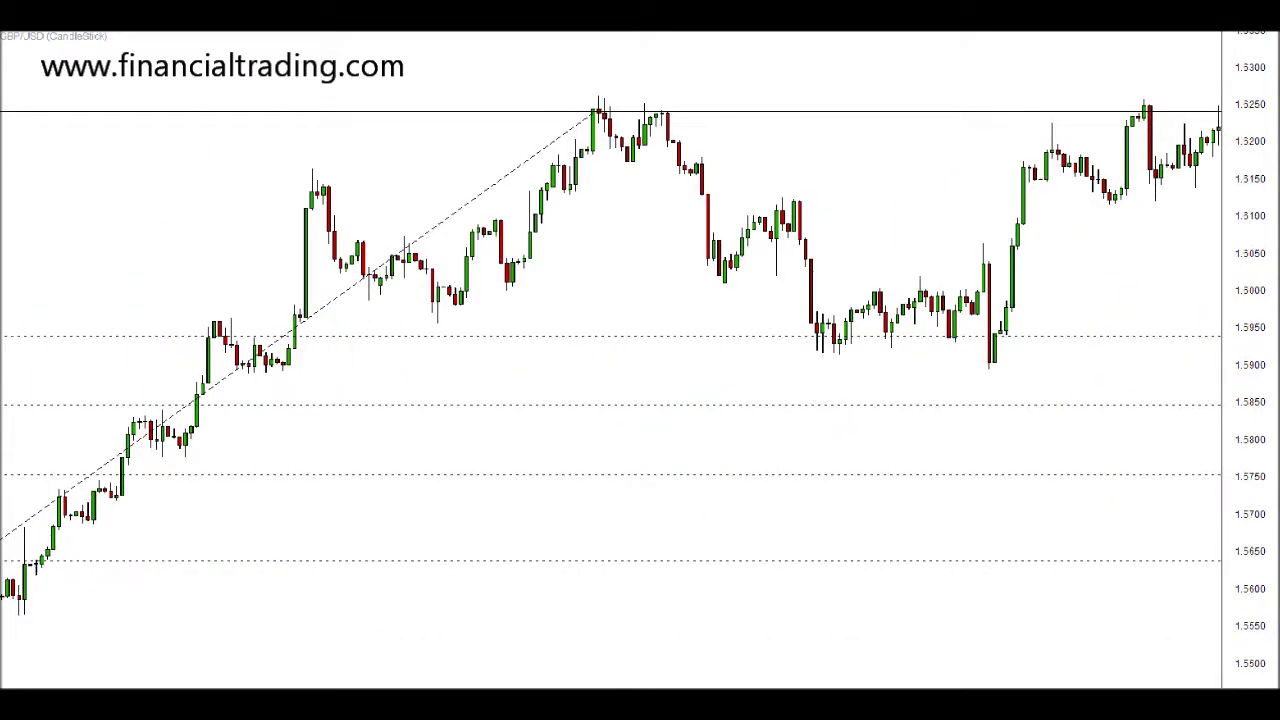
{"action": "left_click_drag", "start_coordinate": [535, 334], "coordinate": [746, 333]}
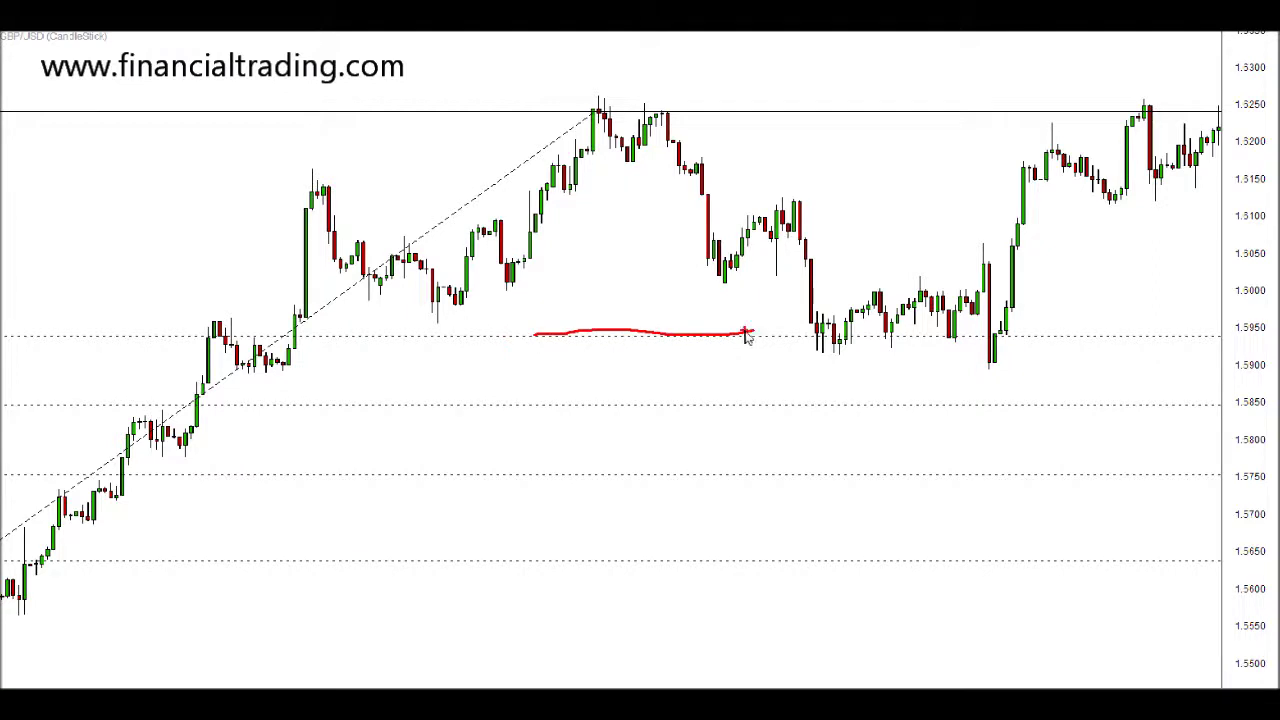
{"action": "mouse_move", "coordinate": [484, 321]}
{"action": "left_mouse_down"}
{"action": "mouse_move", "coordinate": [540, 450]}
{"action": "mouse_move", "coordinate": [546, 489]}
{"action": "mouse_move", "coordinate": [523, 505]}
{"action": "left_mouse_up"}
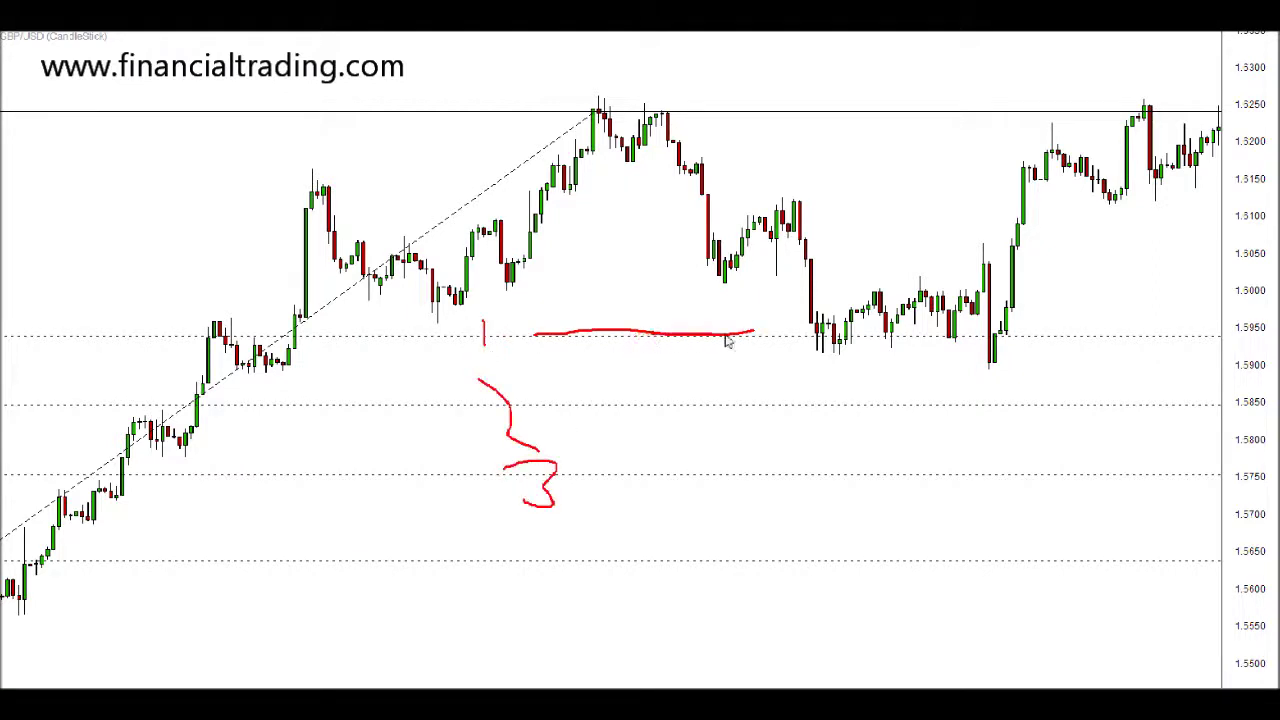
{"action": "left_click_drag", "start_coordinate": [770, 334], "coordinate": [1040, 339]}
{"action": "key", "text": "Escape"}
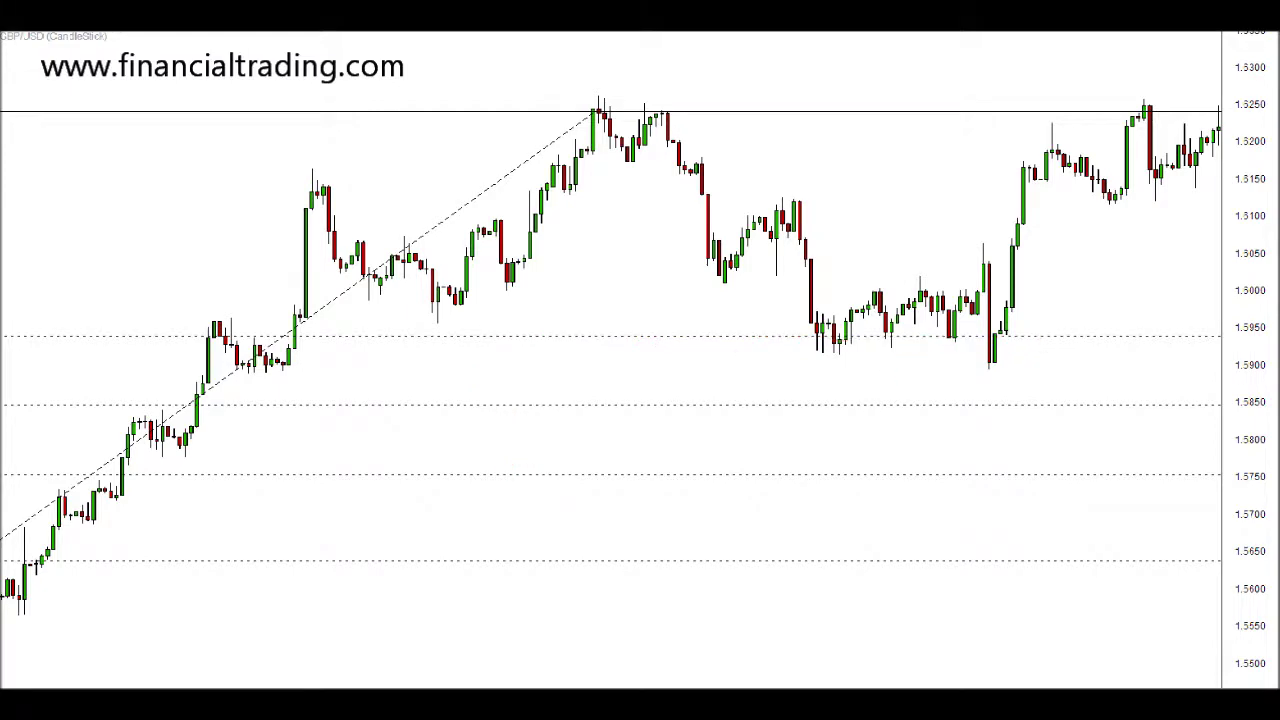
Check how the later candles react to the first two retracement levels, and remove the retracement
{"action": "scroll", "coordinate": [610, 360], "scroll_direction": "right", "scroll_amount": 5}
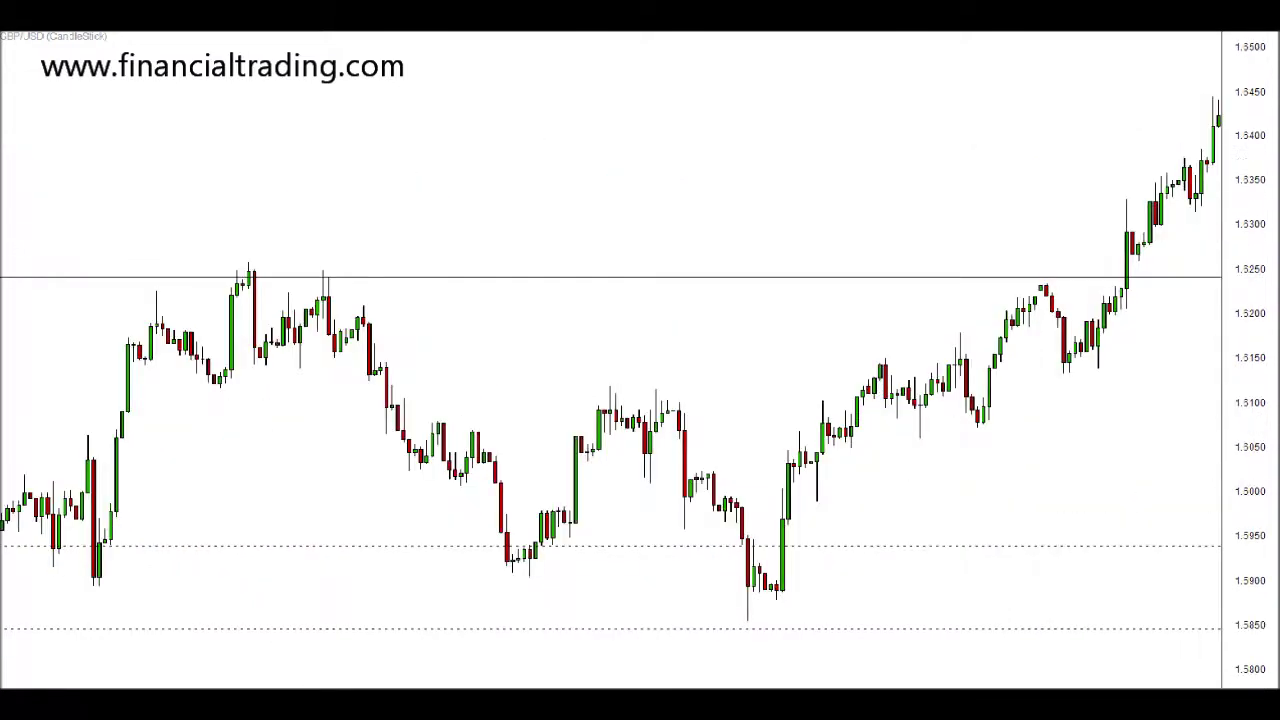
{"action": "scroll", "coordinate": [610, 360], "scroll_direction": "left", "scroll_amount": 5}
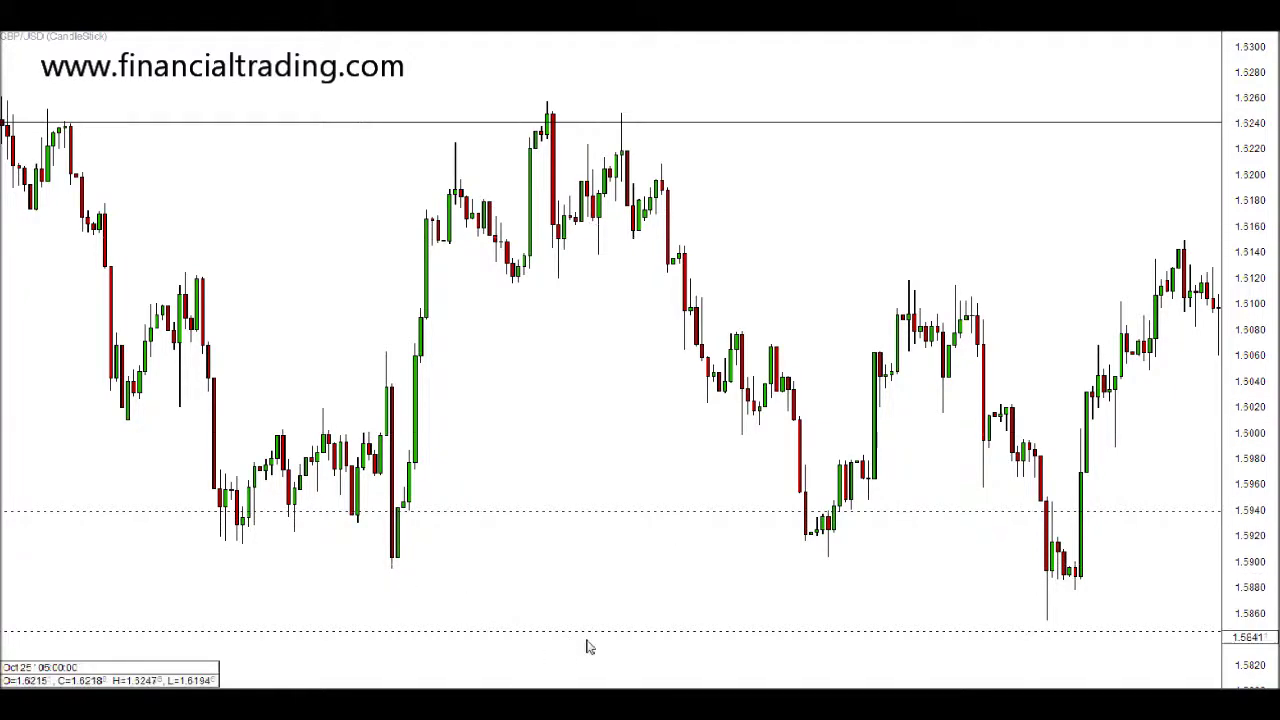
{"action": "right_click", "coordinate": [449, 123]}
{"action": "left_click", "coordinate": [480, 89]}
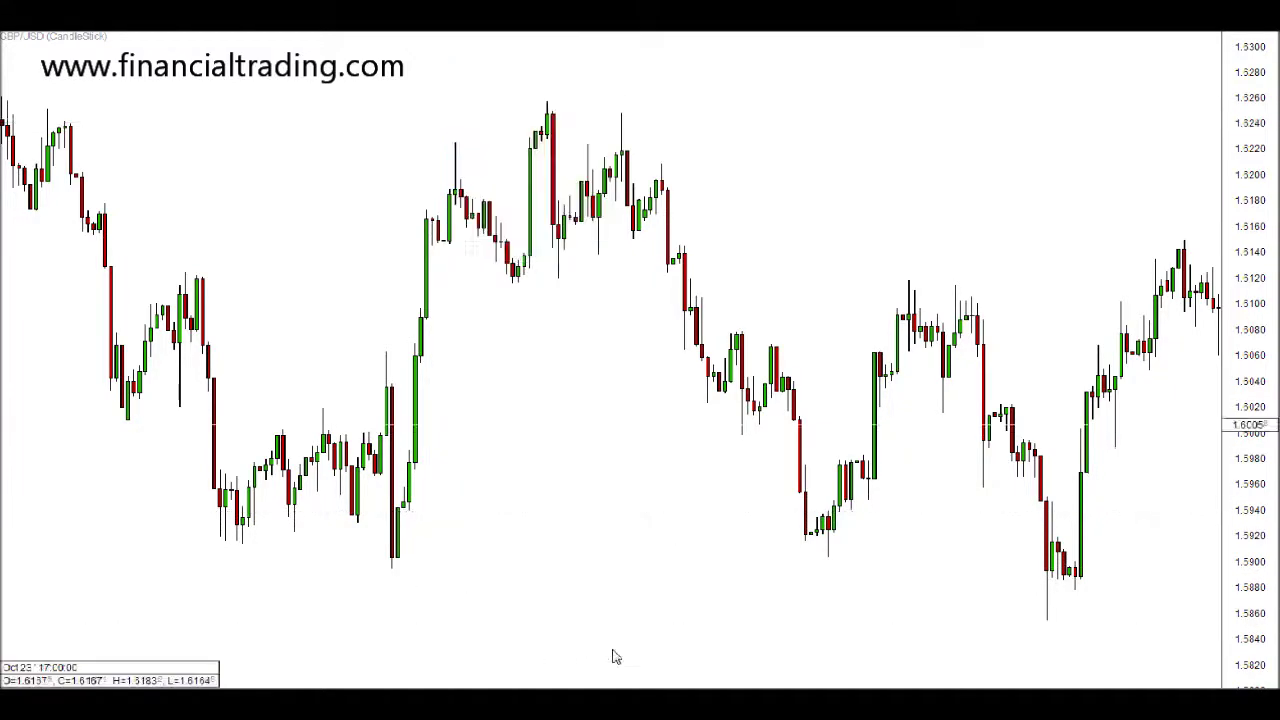
Trace the most recent upswing in red from about 1.6255 to about 1.6585, and clear the line
{"action": "left_click_drag", "start_coordinate": [640, 686], "coordinate": [906, 686]}
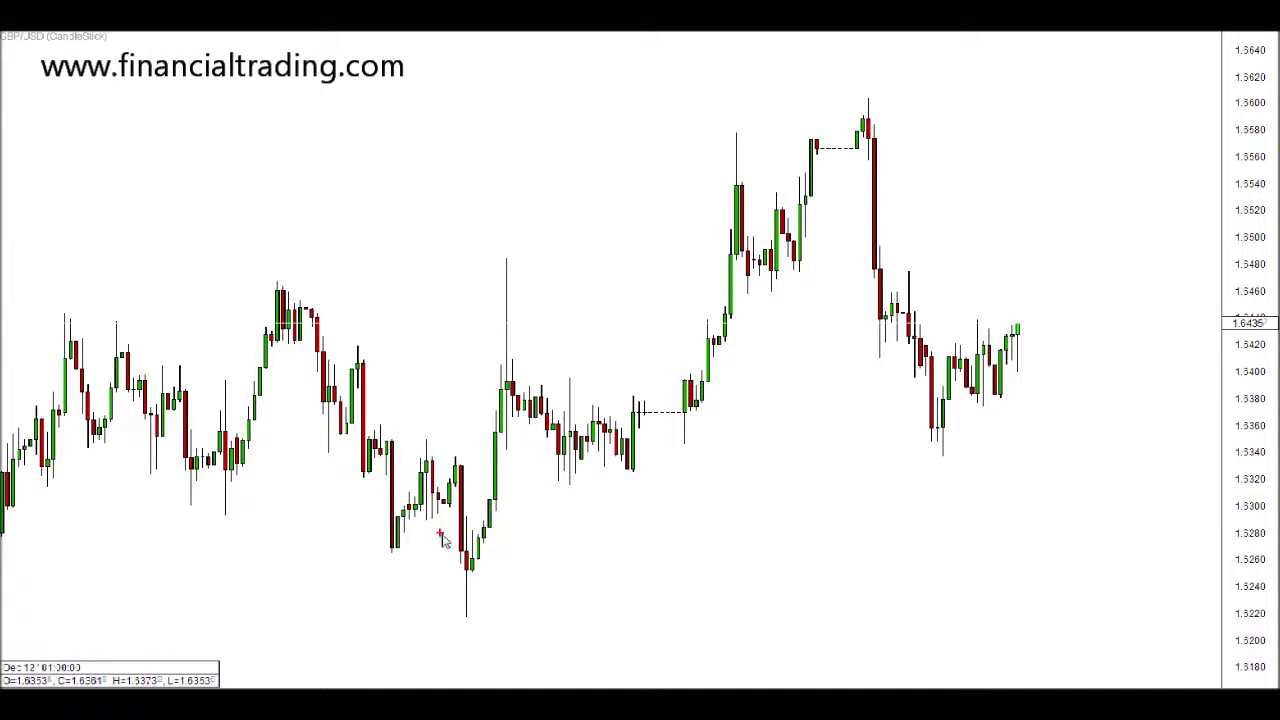
{"action": "mouse_move", "coordinate": [470, 565]}
{"action": "left_mouse_down"}
{"action": "mouse_move", "coordinate": [765, 220]}
{"action": "mouse_move", "coordinate": [870, 132]}
{"action": "left_mouse_up"}
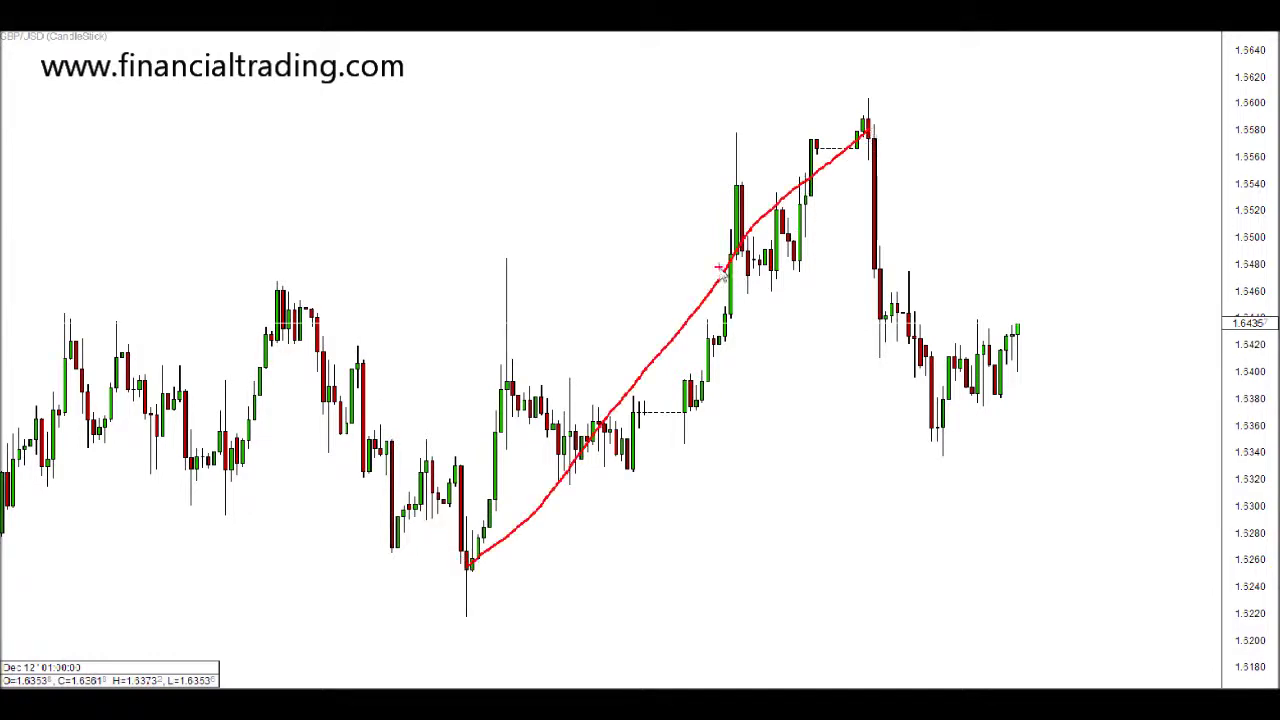
{"action": "key", "text": "Escape"}
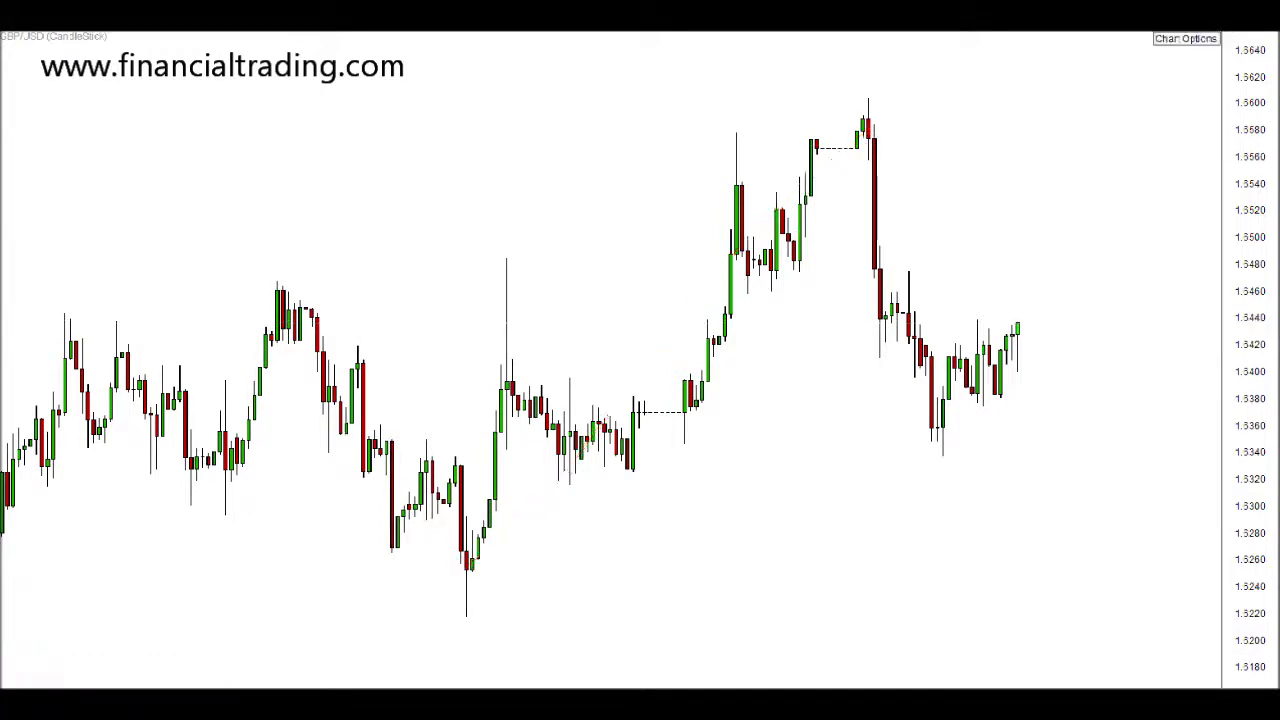
Draw a Fibonacci retracement on the most recent upswing, from the low at about 1.6253 to the high at about 1.6590
{"action": "left_click", "coordinate": [1195, 39]}
{"action": "left_click", "coordinate": [1258, 114]}
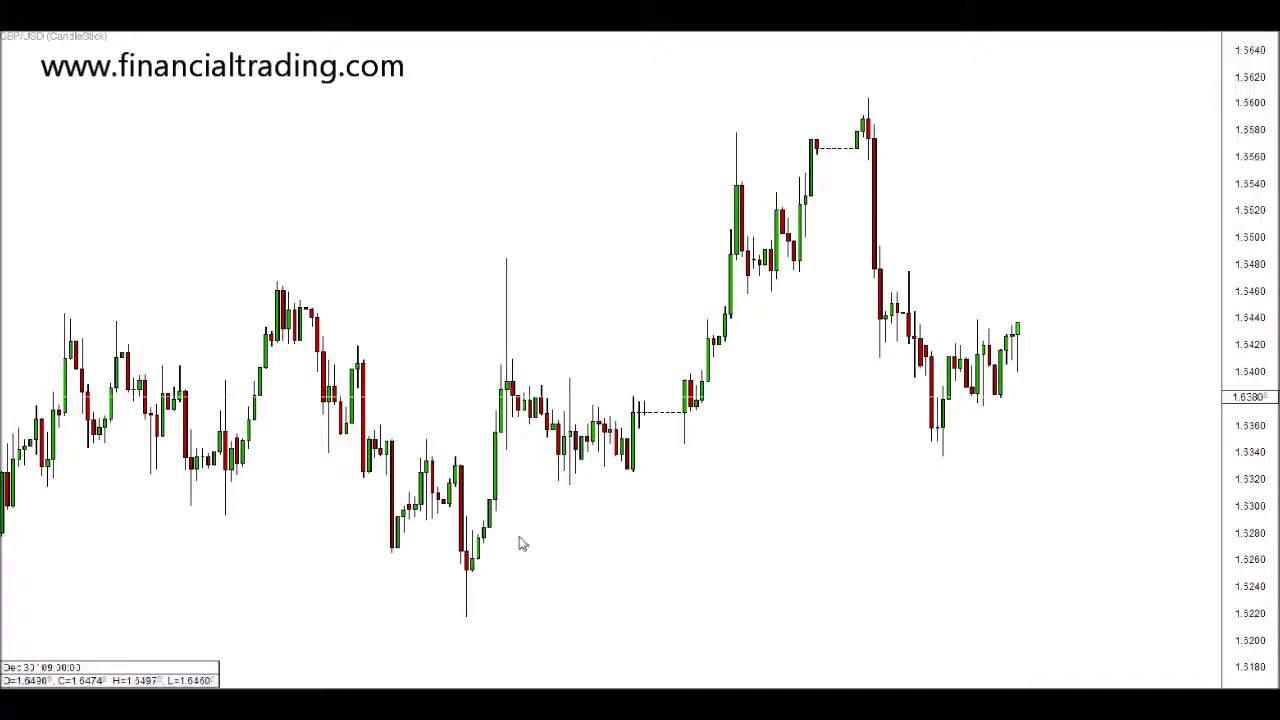
{"action": "left_click", "coordinate": [468, 566]}
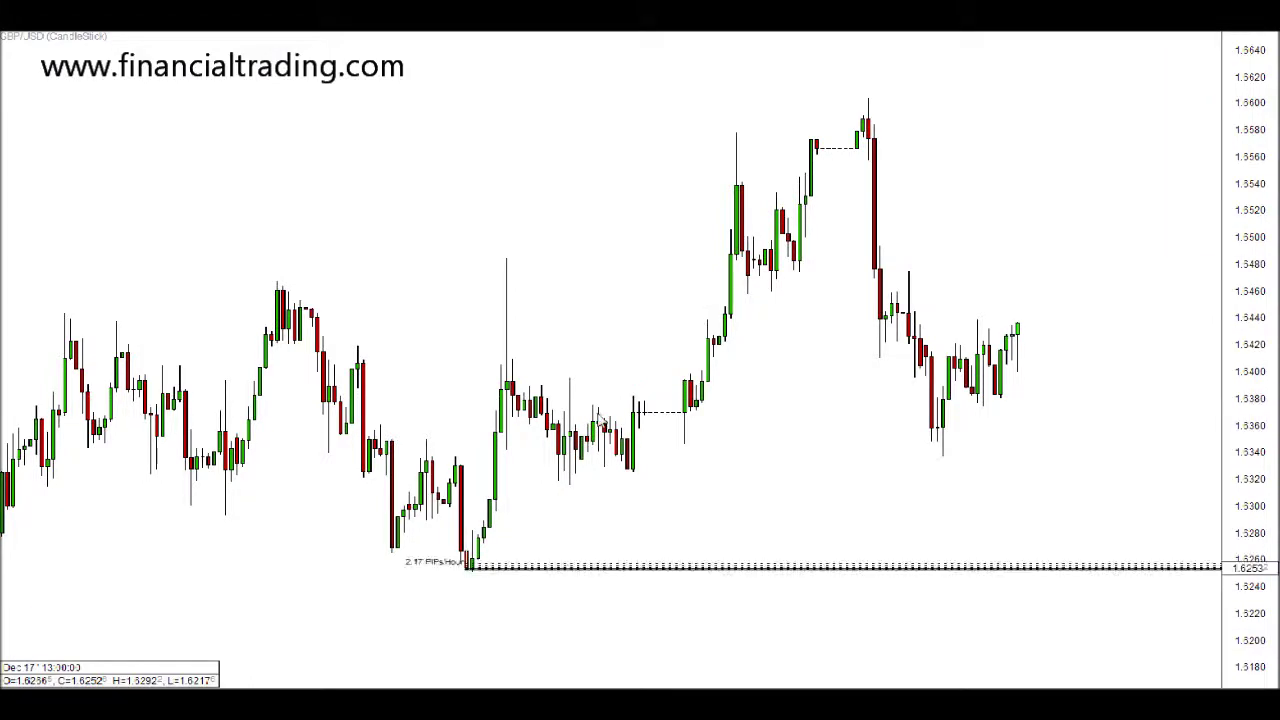
{"action": "left_click", "coordinate": [866, 118]}
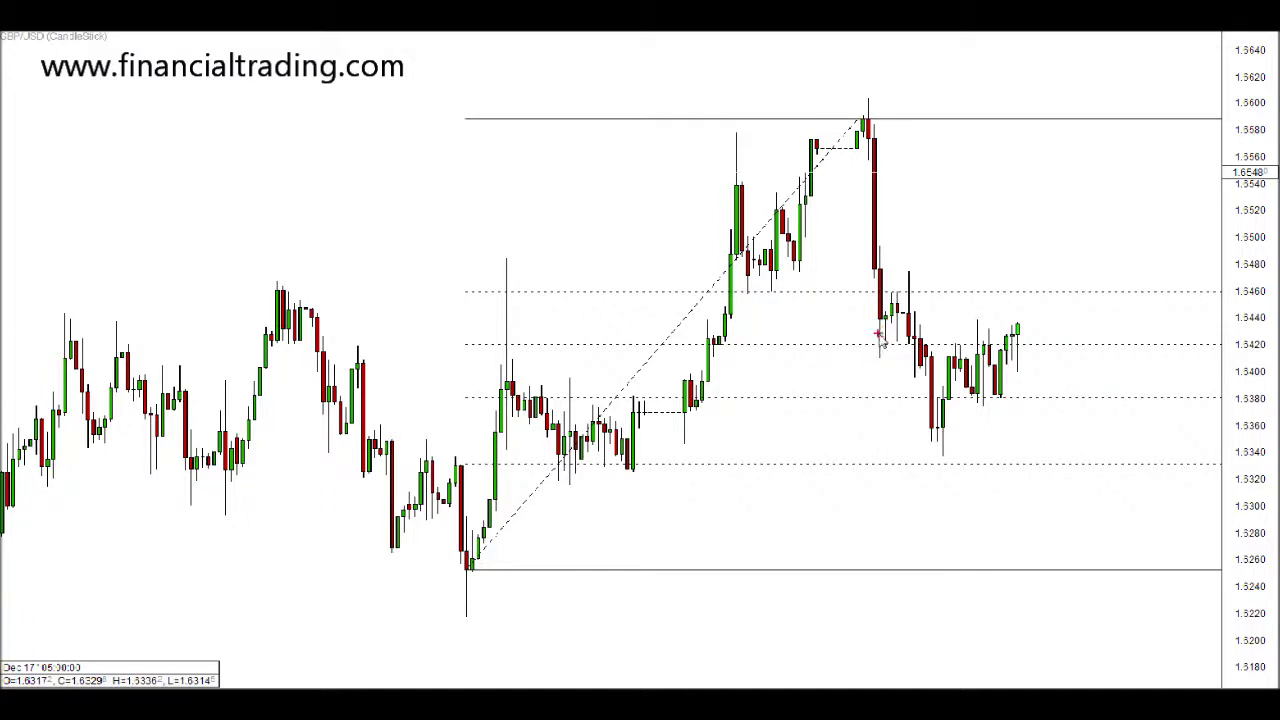
Number the upper three retracement levels 1, 2 and 3 in red, highlight the third, and clear the annotations together with the retracement
{"action": "mouse_move", "coordinate": [798, 282]}
{"action": "left_mouse_down"}
{"action": "mouse_move", "coordinate": [842, 368]}
{"action": "mouse_move", "coordinate": [815, 426]}
{"action": "left_mouse_up"}
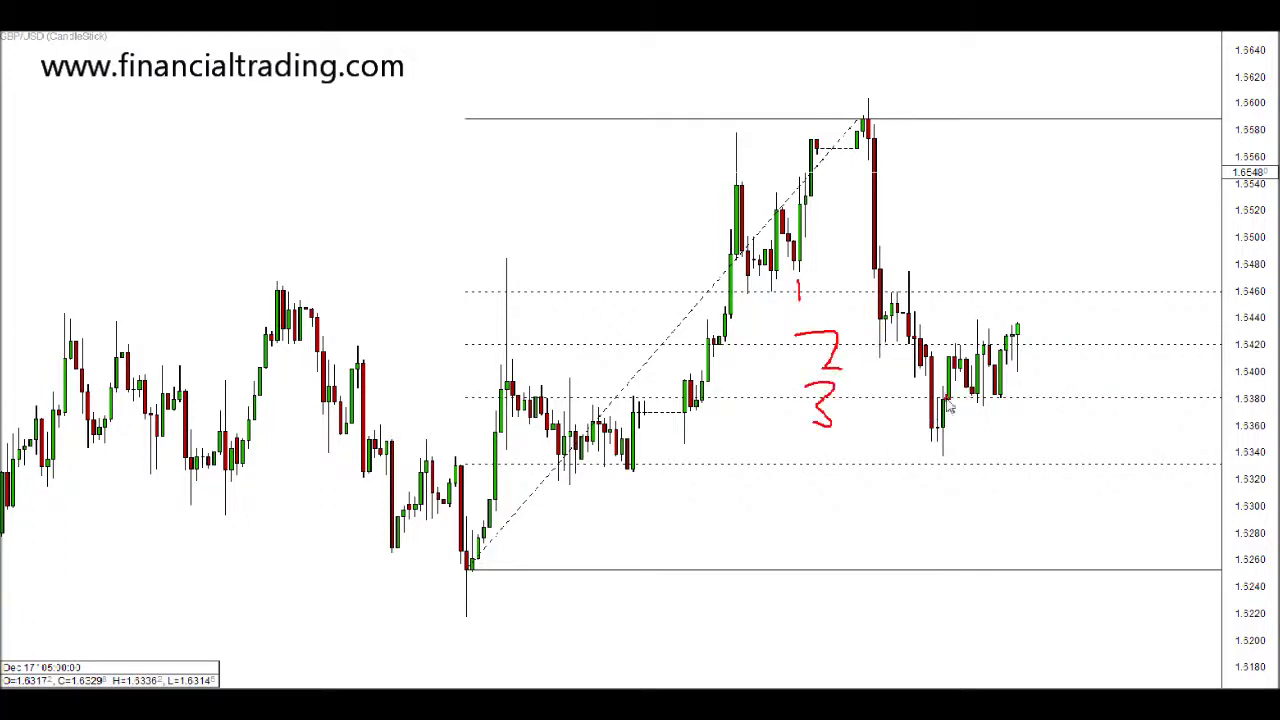
{"action": "left_click_drag", "start_coordinate": [948, 398], "coordinate": [1058, 396]}
{"action": "key", "text": "Escape"}
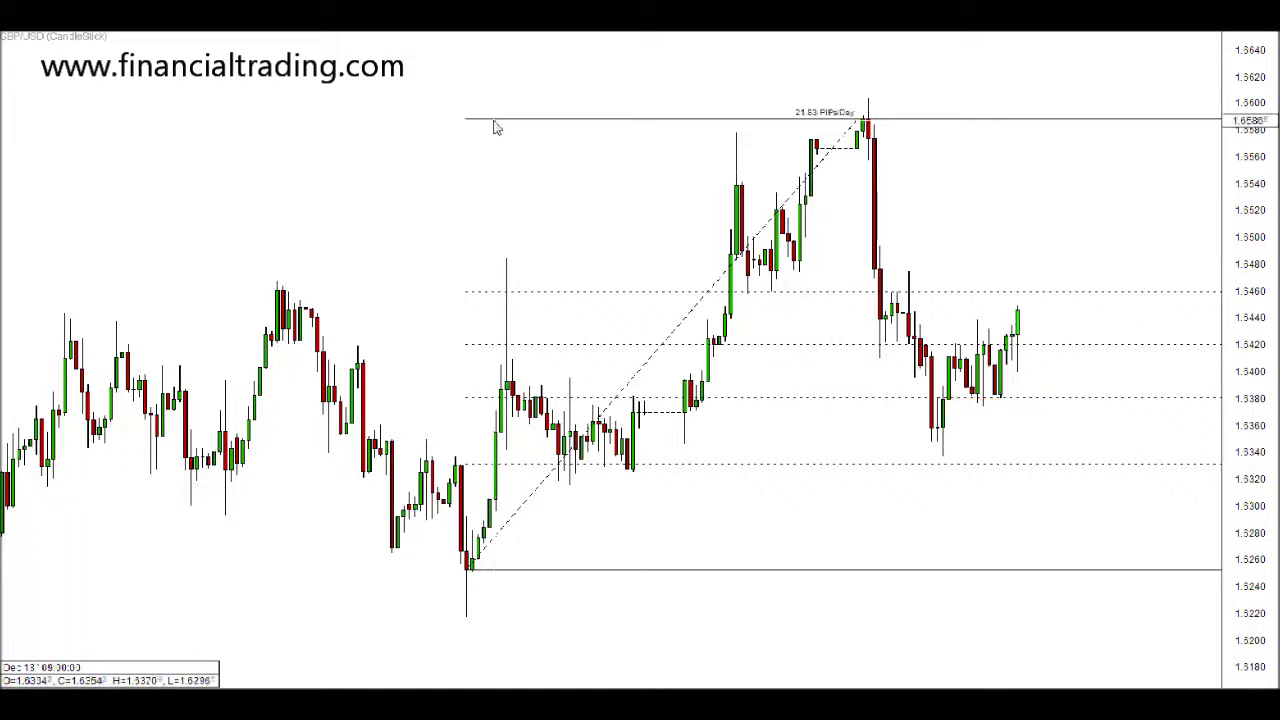
{"action": "right_click", "coordinate": [493, 120]}
{"action": "left_click", "coordinate": [516, 95]}
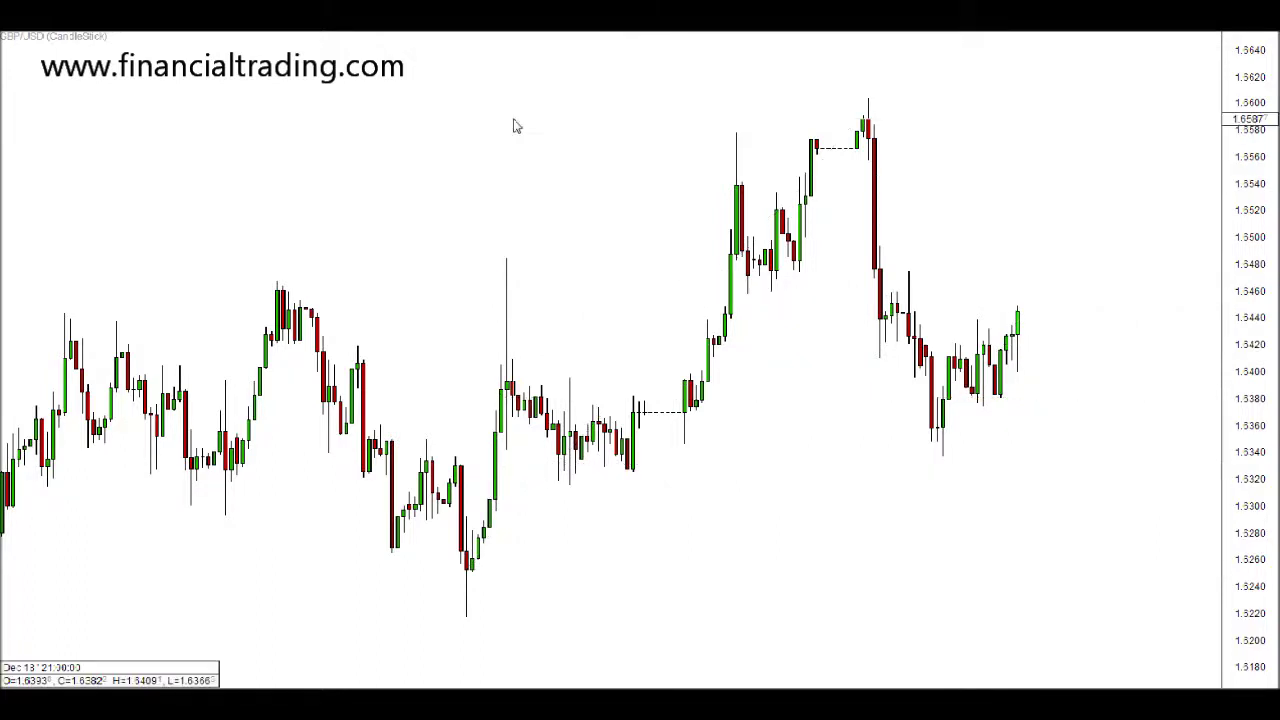